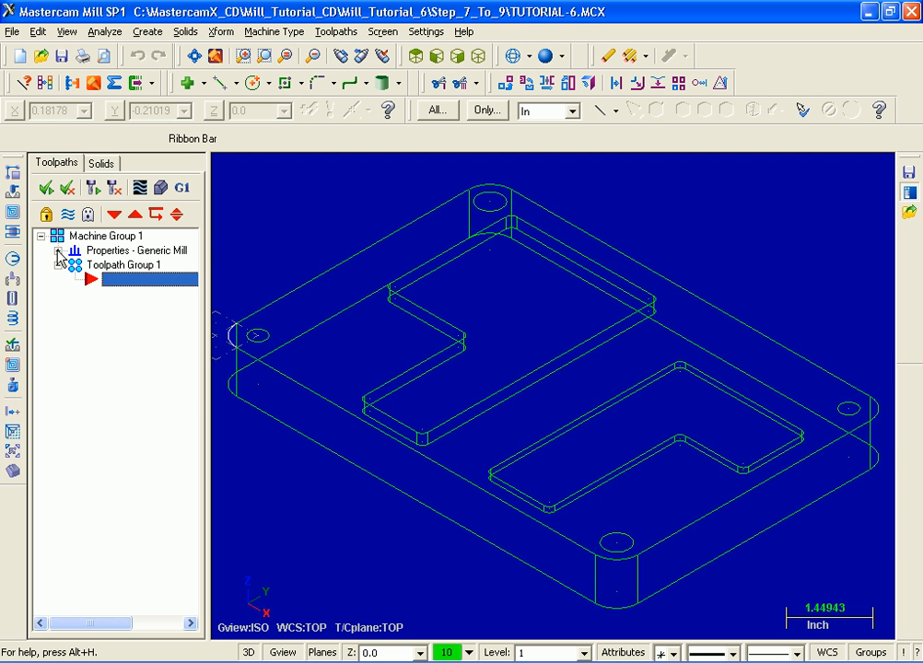
Step: Size the rectangular stock in the machine group's stock setup from a bounding box around all entities
click(58, 251)
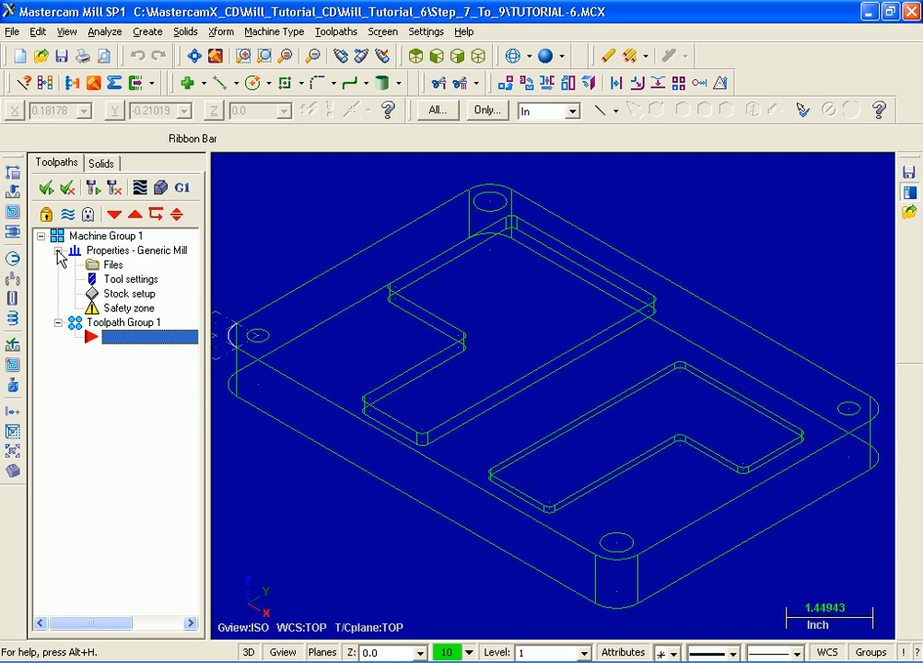
click(128, 294)
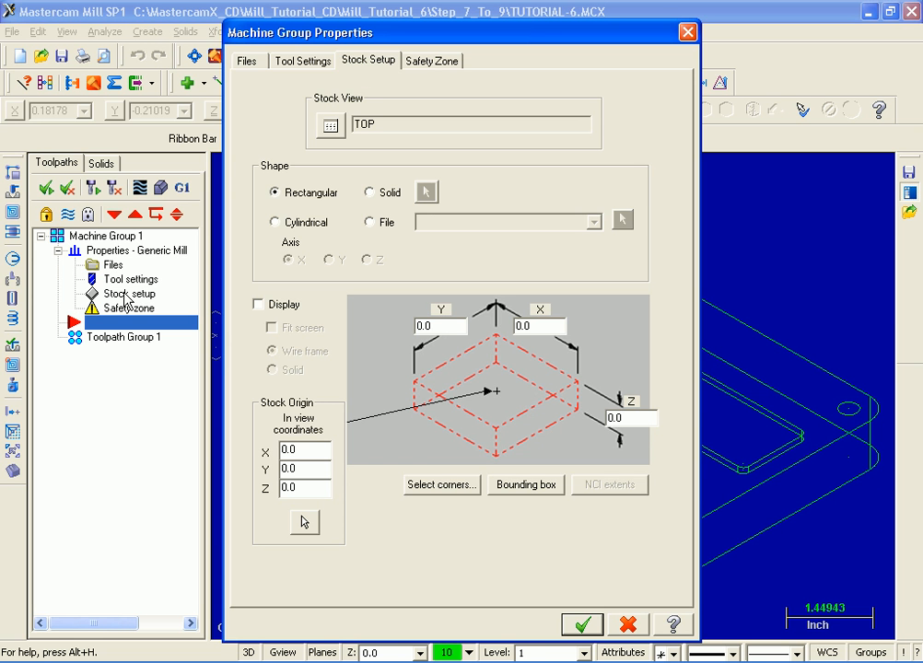
click(516, 485)
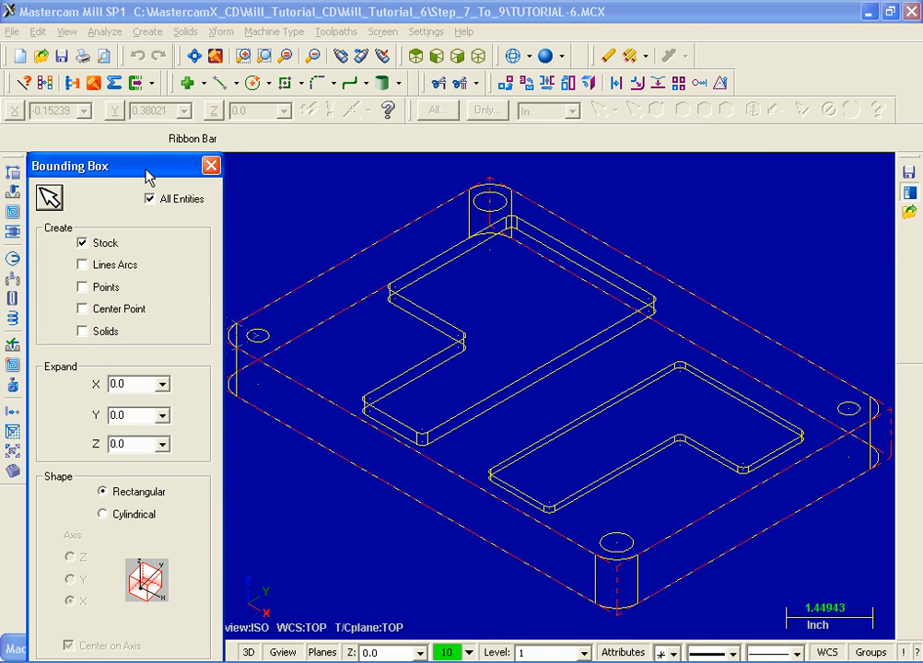
drag(149, 175, 148, 80)
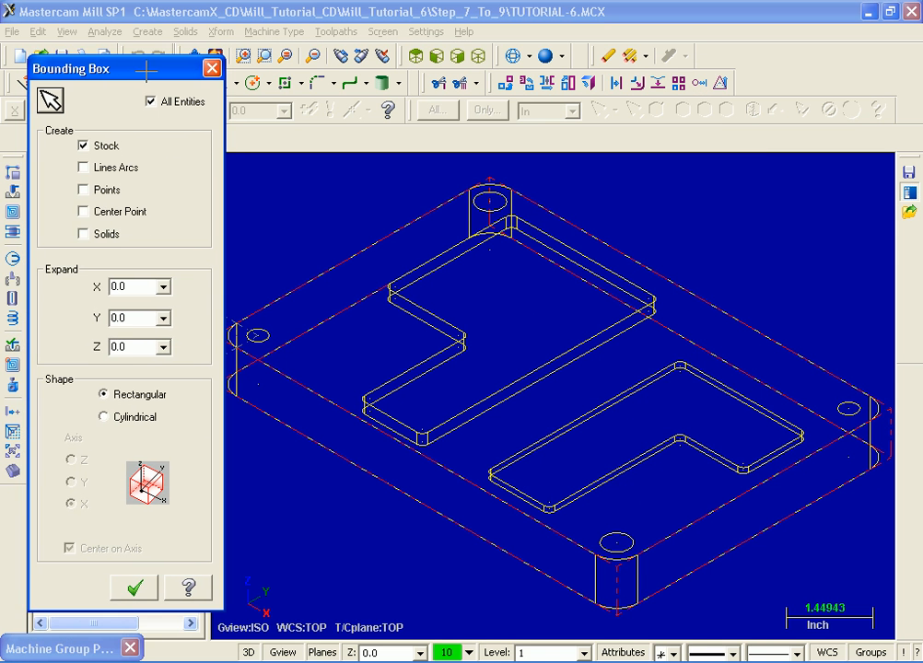
click(150, 101)
click(139, 589)
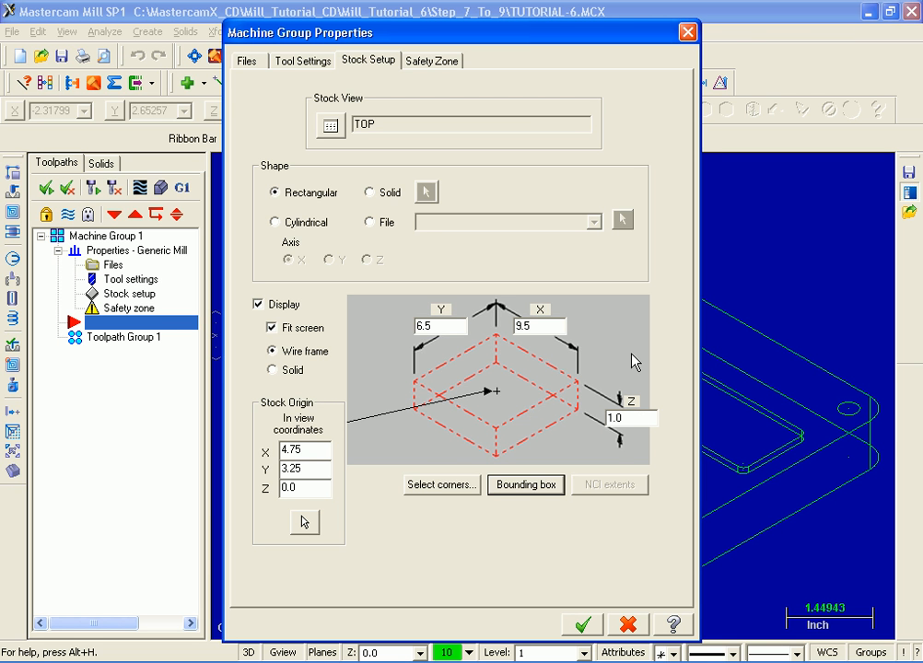
Step: Set the stock's Z thickness to 1.1 and the stock origin's Z coordinate to 0.1
click(628, 418)
drag(622, 418, 590, 421)
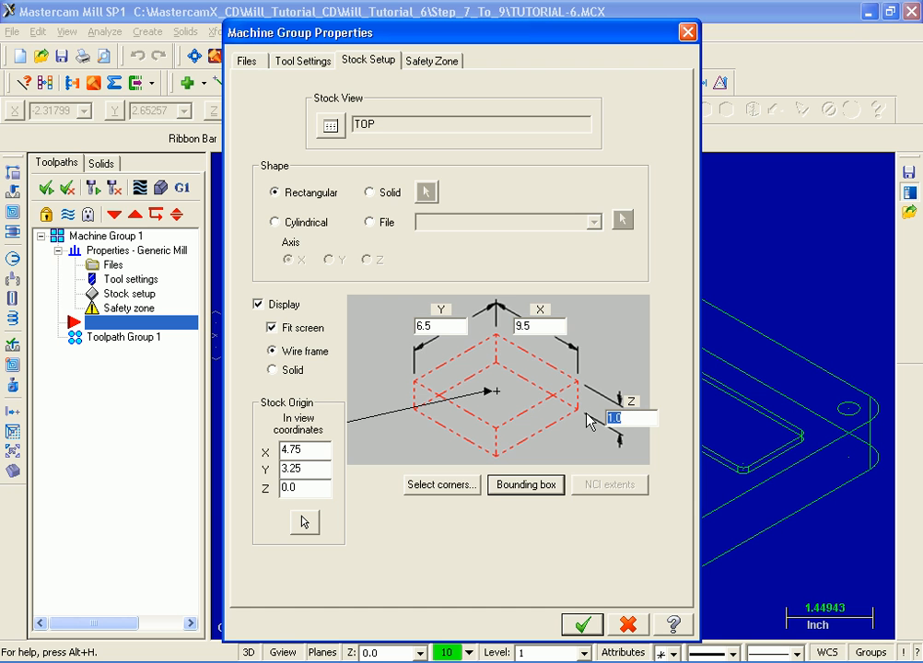
text(1.1)
drag(308, 489, 268, 500)
text(0.1)
key(Tab)
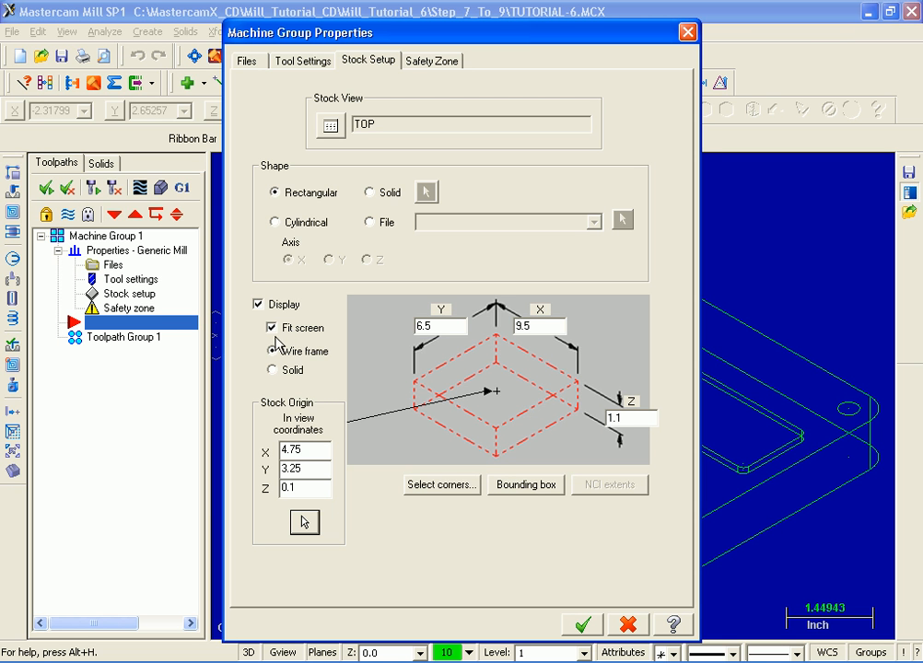
Step: Enable sequential tool numbering and duplicate tool number warnings, and override defaults with modal values for clearance height, retract height and feed plane
click(303, 61)
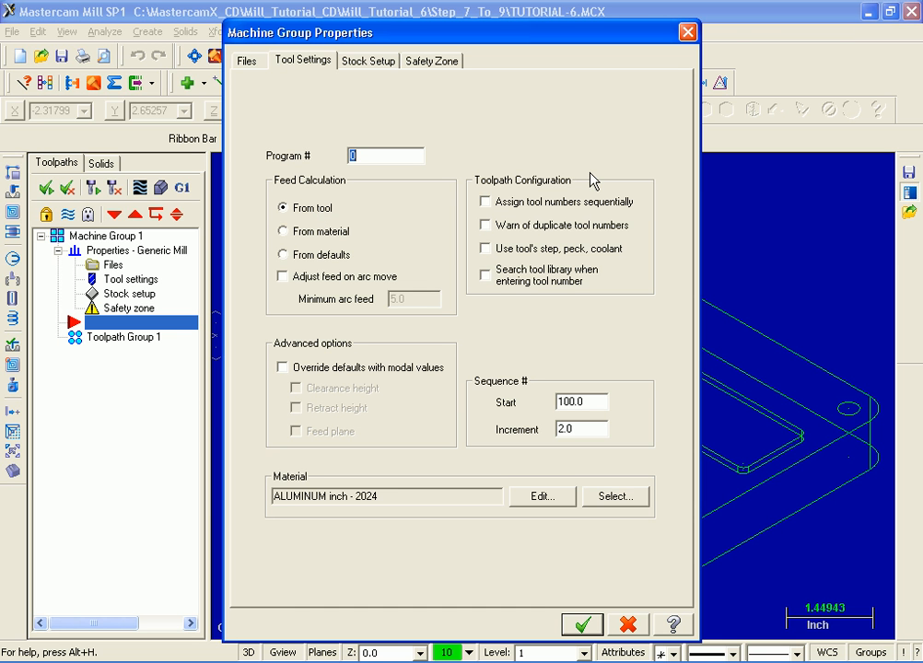
click(486, 201)
click(484, 225)
click(282, 367)
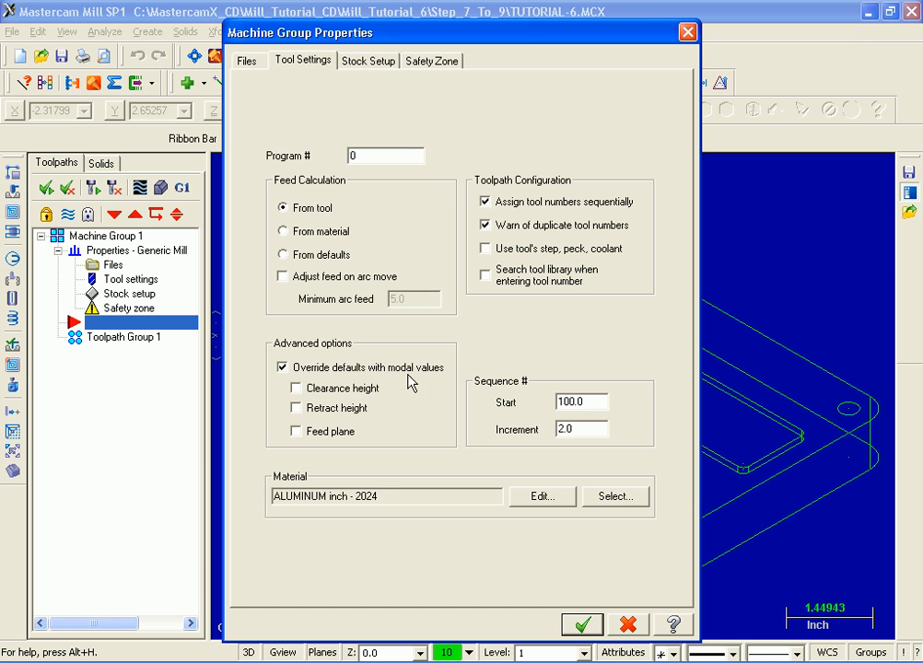
click(298, 391)
click(296, 411)
click(298, 433)
Step: Set the sequence number start to 1 and its increment to 1 in the tool settings
drag(590, 406, 501, 398)
text(1)
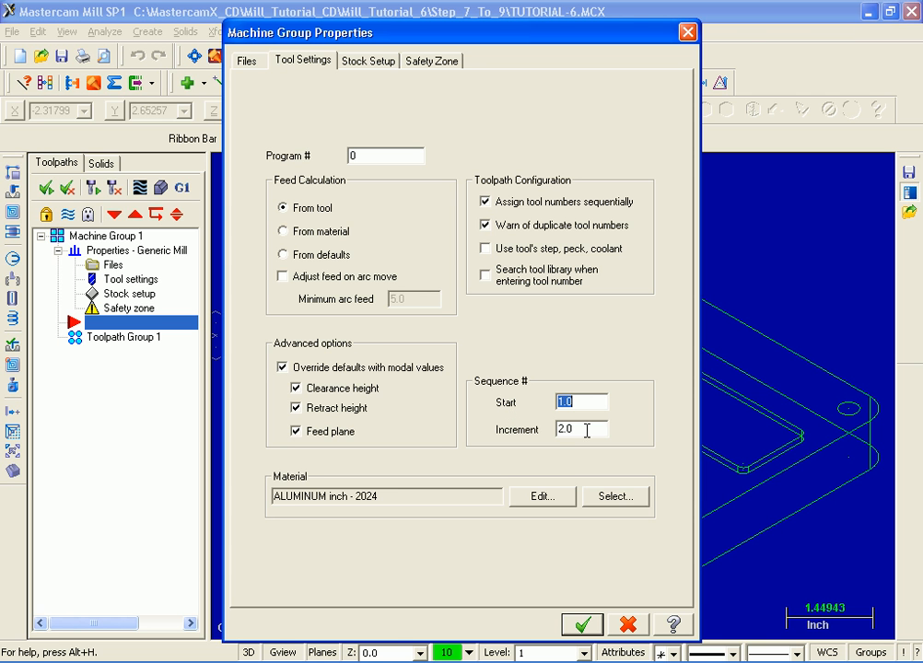
drag(589, 429, 533, 423)
text(1)
key(Return)
Step: Choose ALUMINUM inch - 6061 from the mill library as the stock material and accept the machine group properties
click(630, 500)
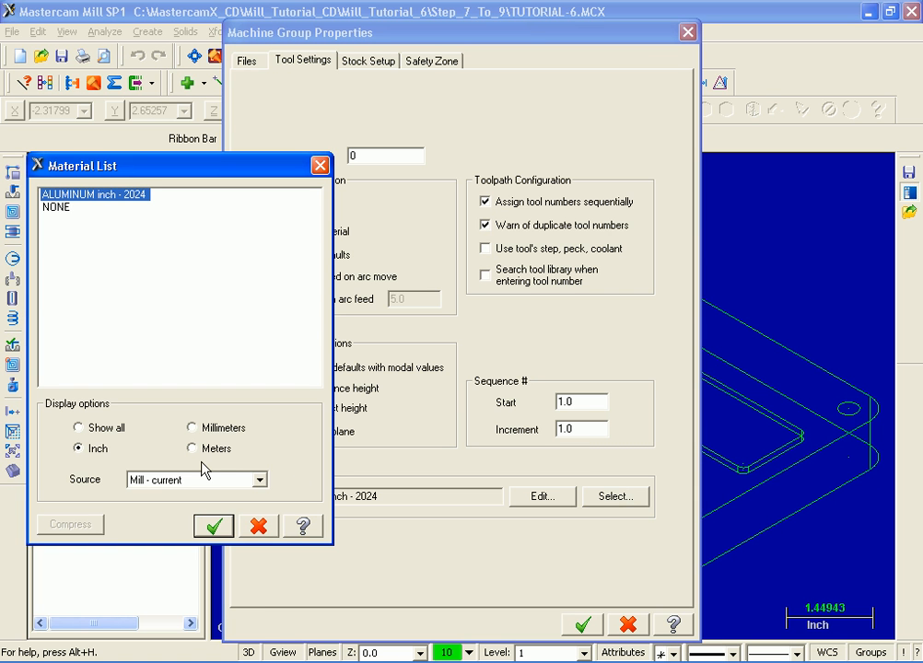
click(260, 480)
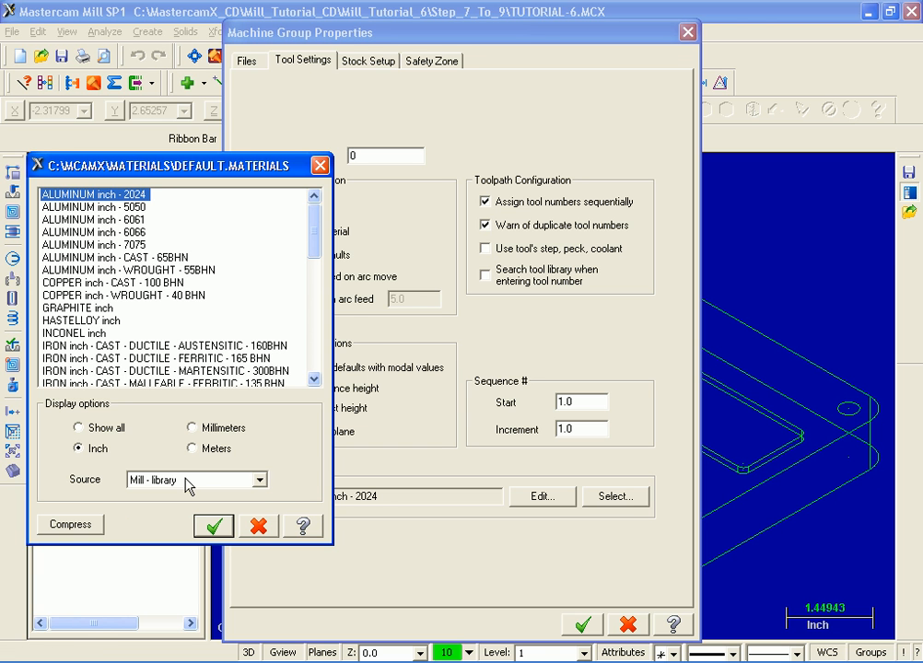
click(145, 220)
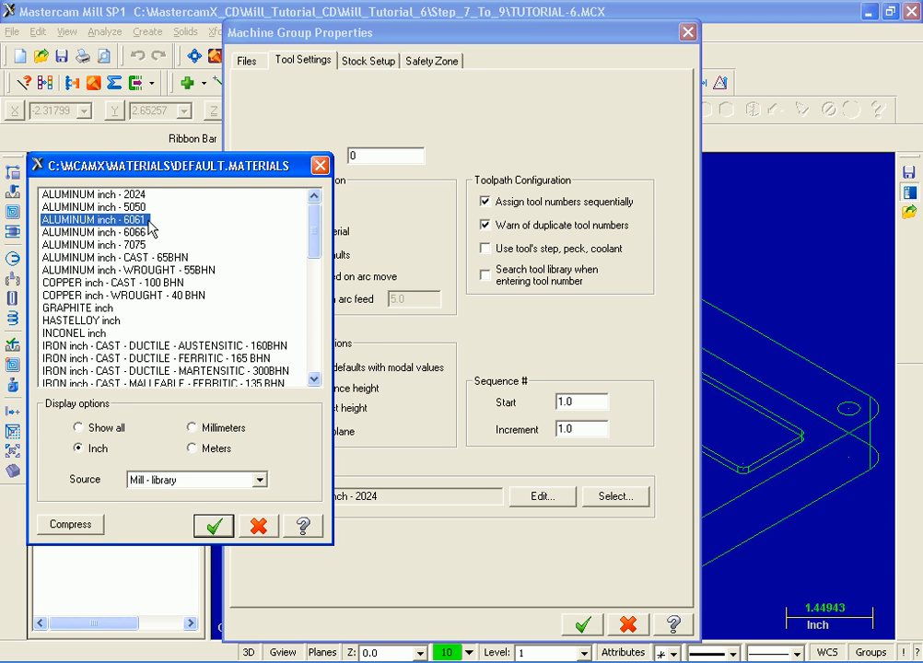
click(206, 529)
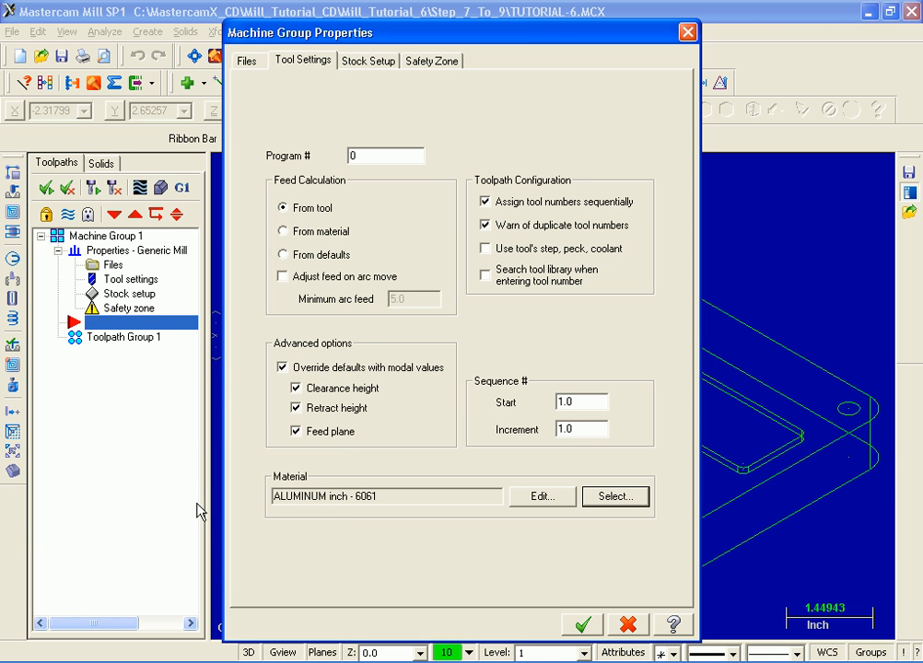
click(586, 632)
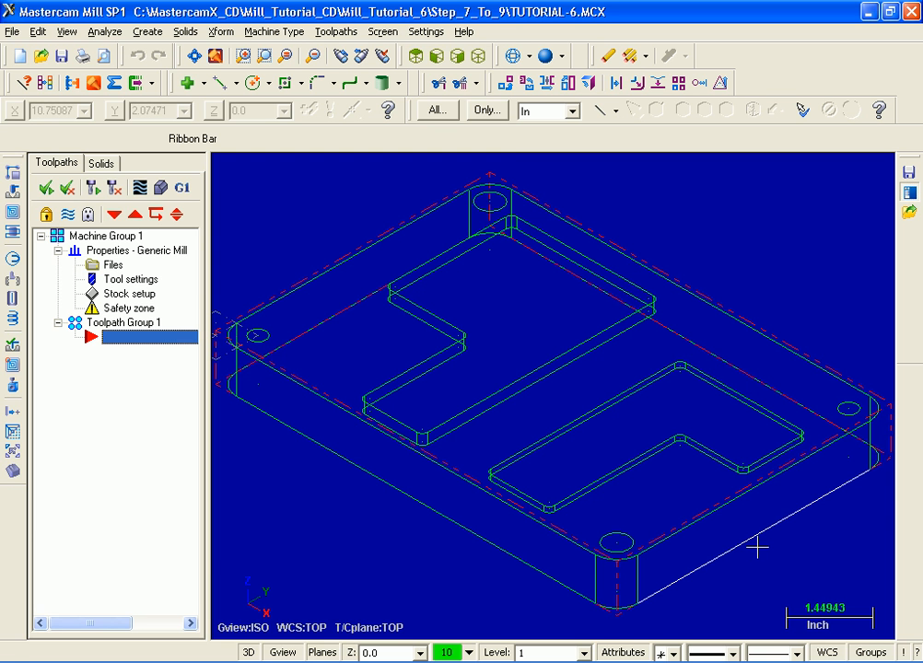
Step: Show the whole part in the top view and start a face toolpath that uses the defined stock
click(418, 58)
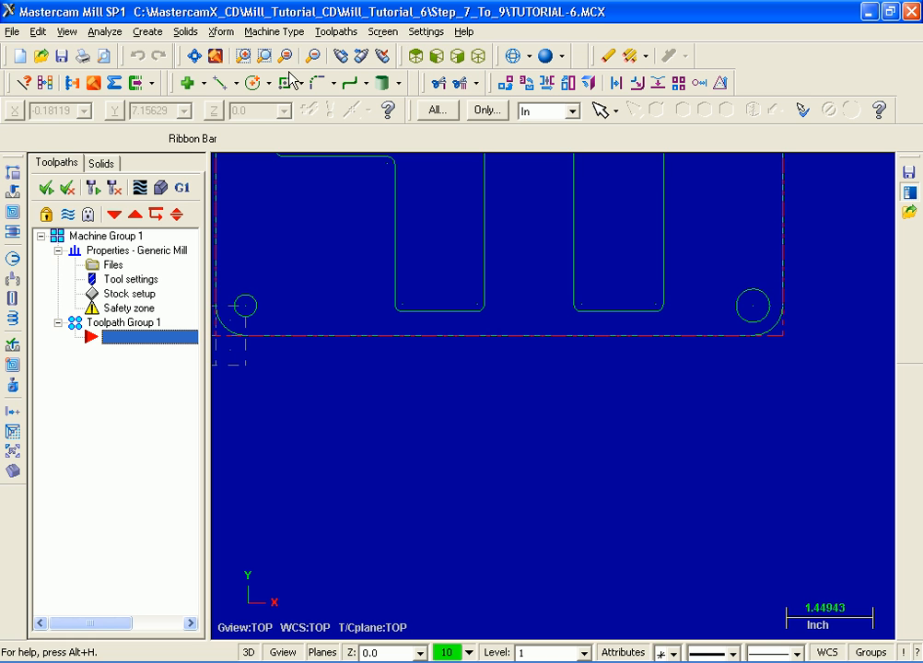
click(195, 61)
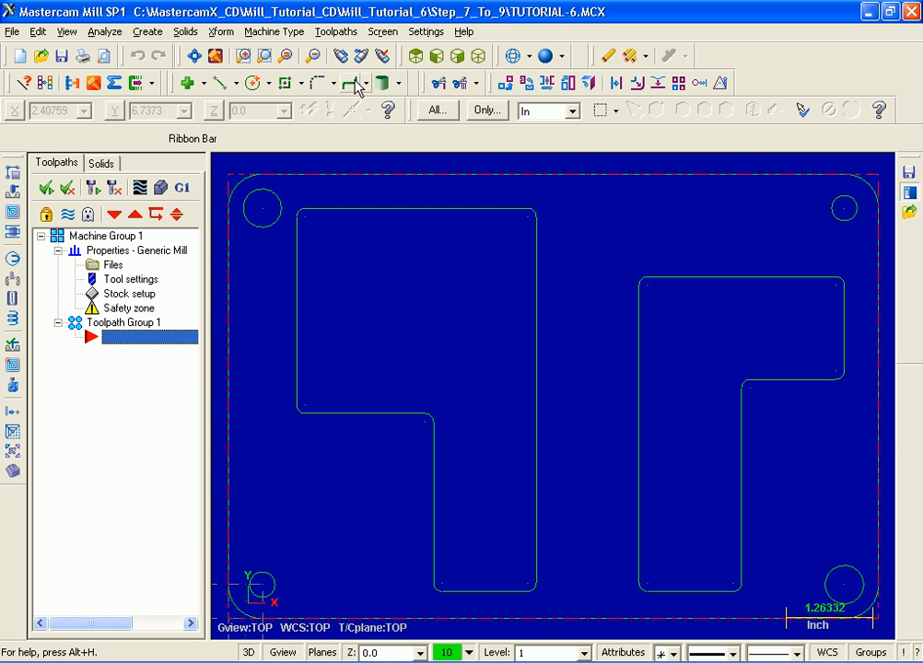
click(336, 32)
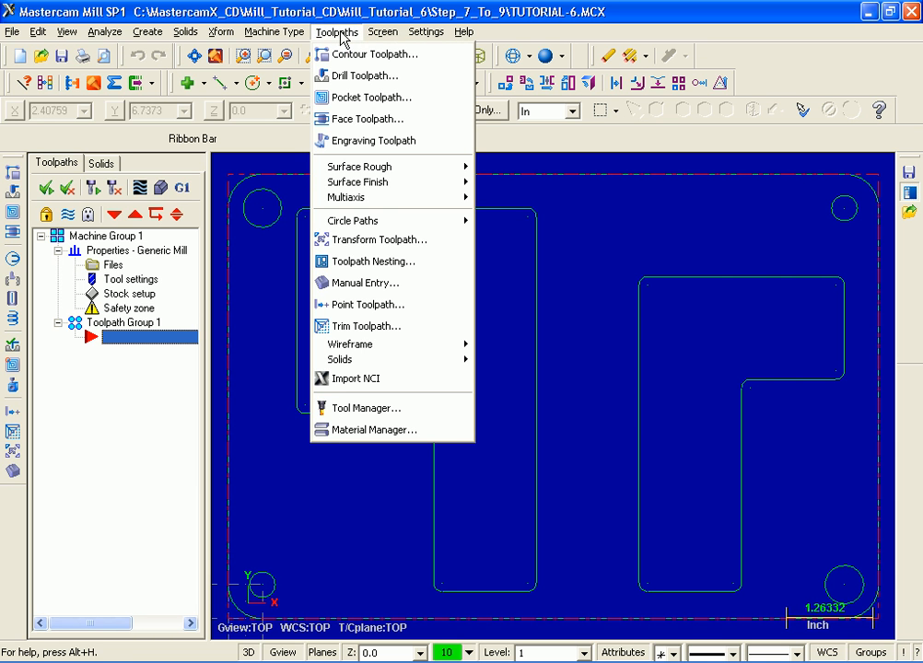
click(409, 129)
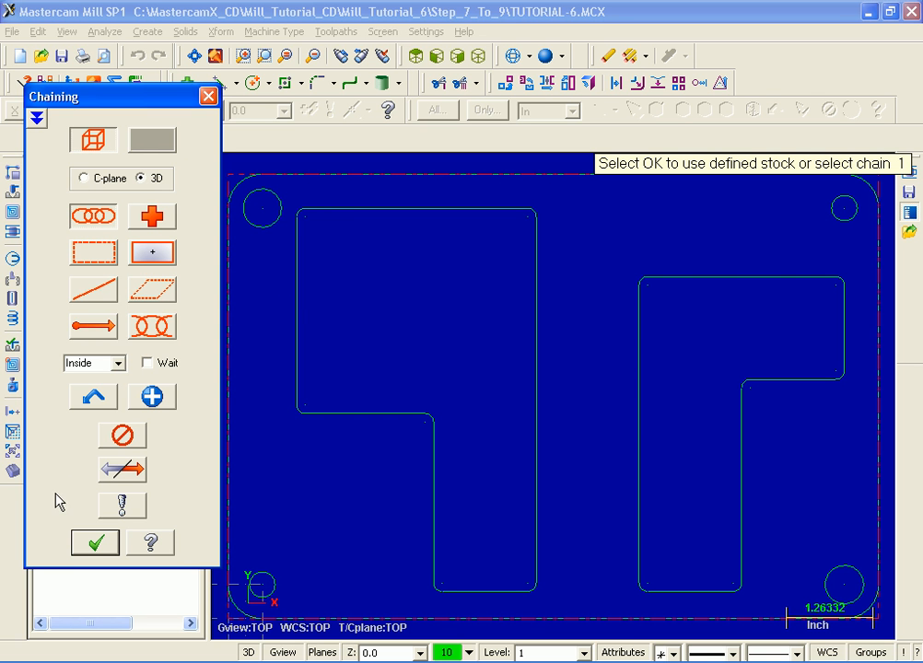
click(81, 544)
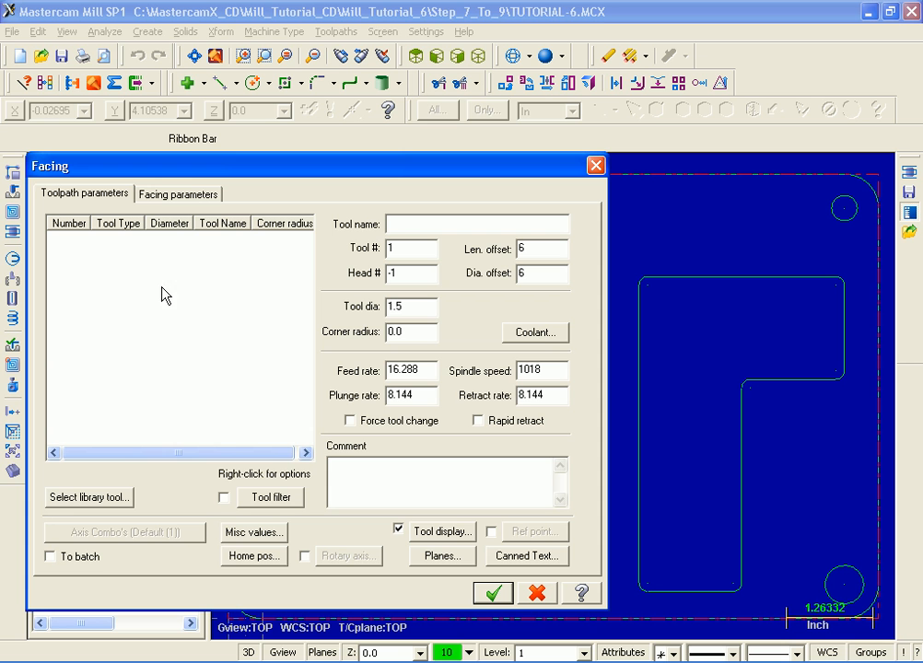
Step: Create a new face mill tool with a 3.0 inch diameter and a 3.5 inch outside diameter
right_click(114, 306)
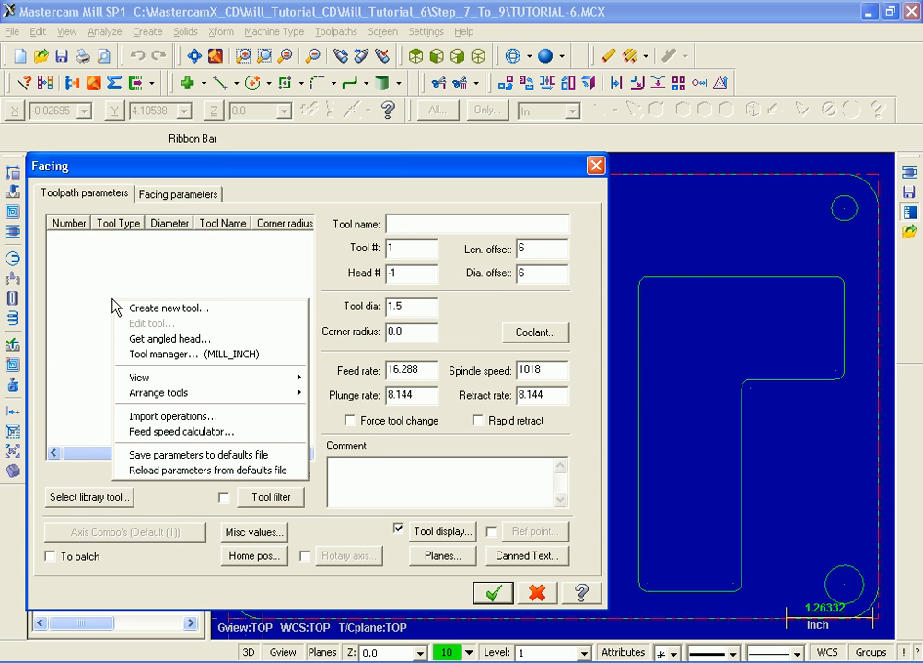
click(225, 310)
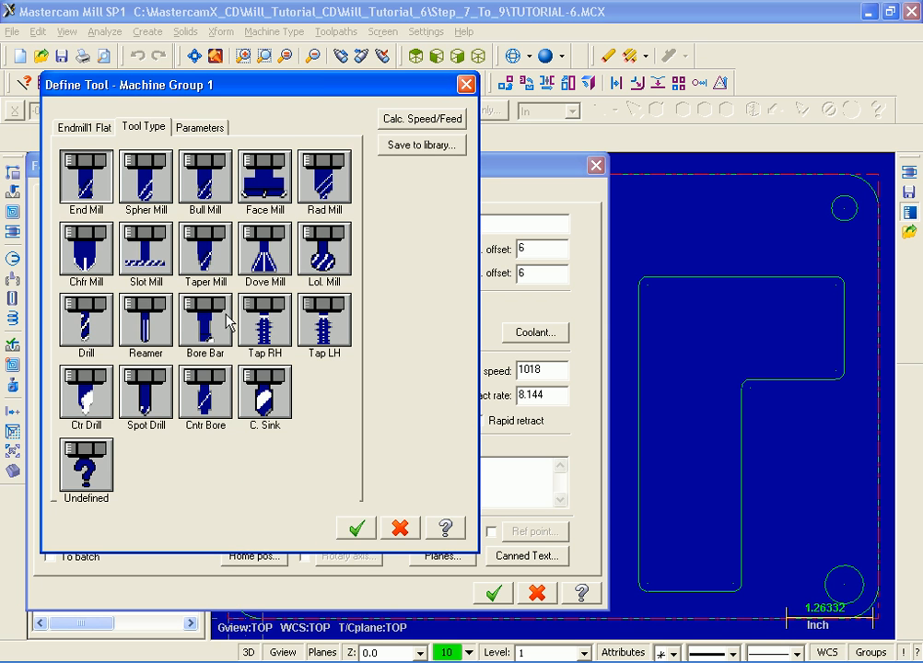
click(268, 175)
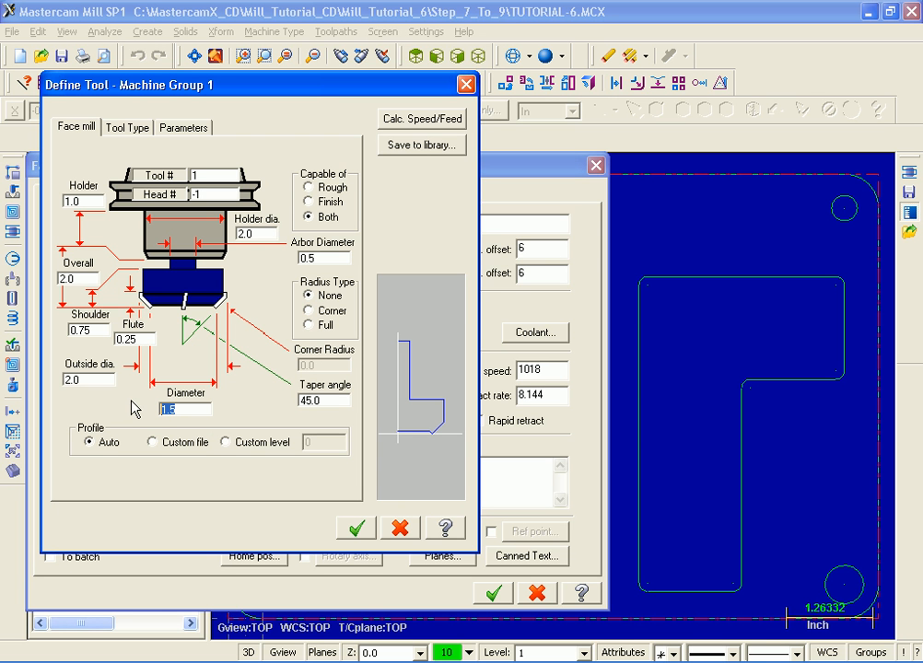
text(3.0)
key(Tab)
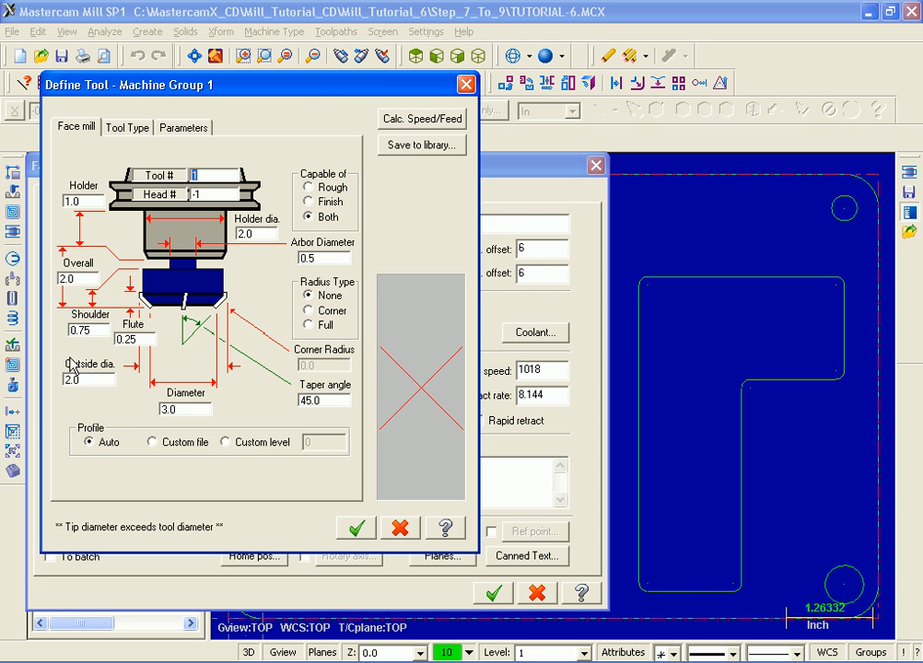
drag(85, 380, 56, 377)
text(3.5)
key(Tab)
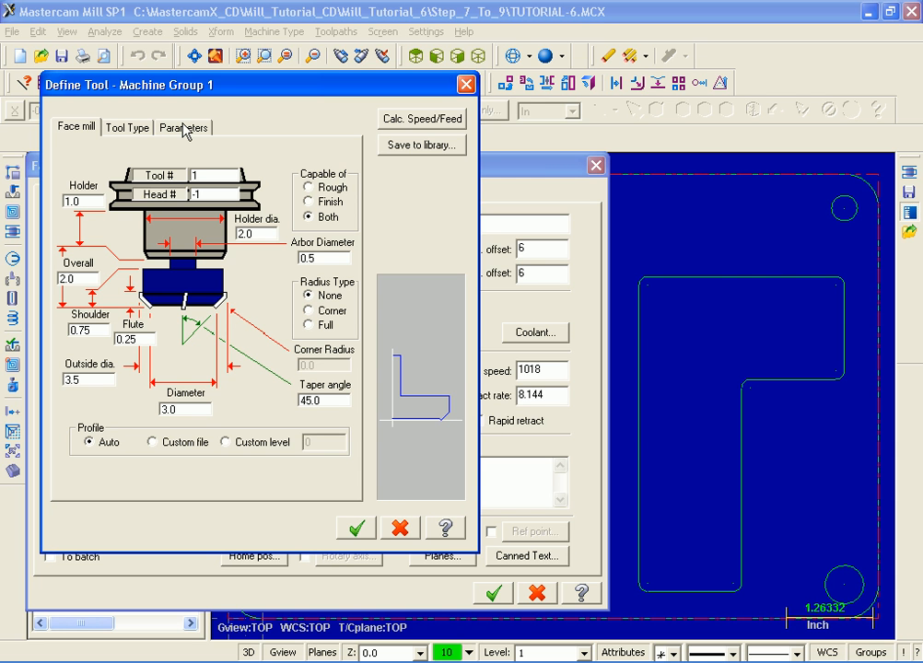
Step: Set the face mill's feed rate to 20.0, plunge rate to 10.0, retract rate to 20.0 and spindle speed to 200
click(184, 129)
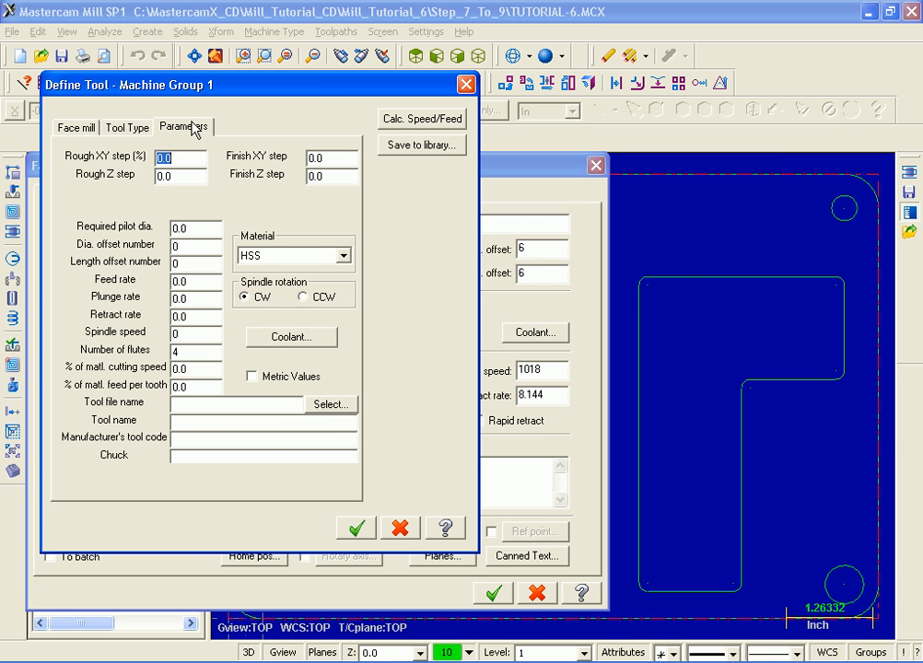
double_click(210, 283)
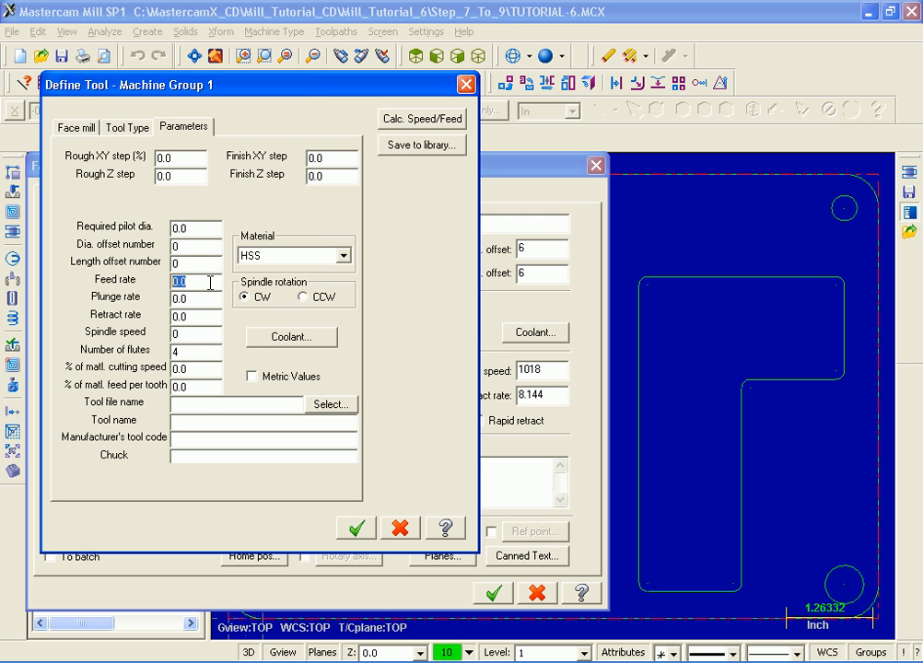
text(20.0)
key(Tab)
text(10.0)
key(Tab)
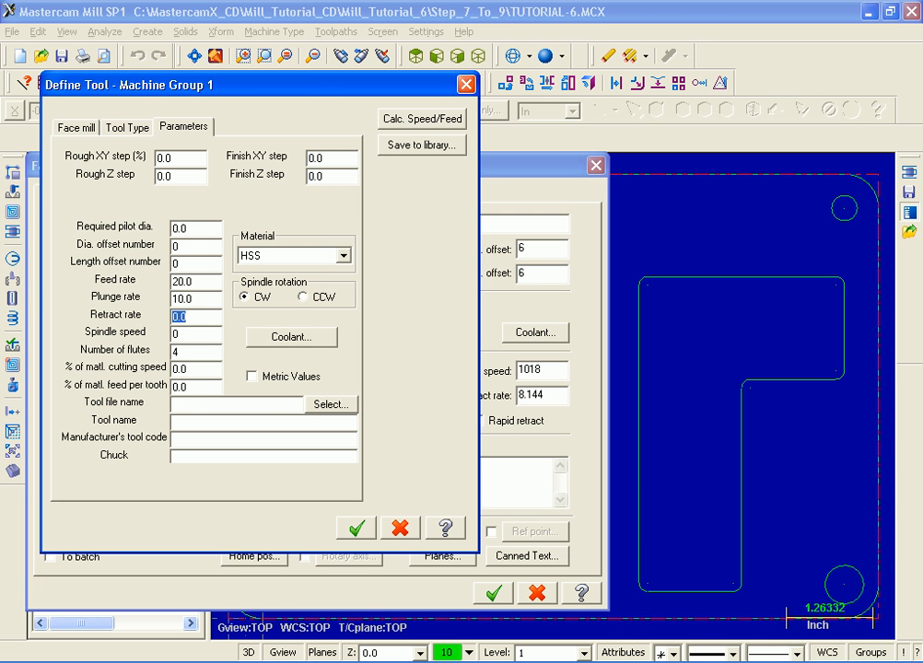
text(20.0)
key(Tab)
text(200)
key(Tab)
Step: Name the tool 3" Face Mill, save it to the MILL_INCH tool library and accept the tool definition
click(214, 422)
text(3" Face M)
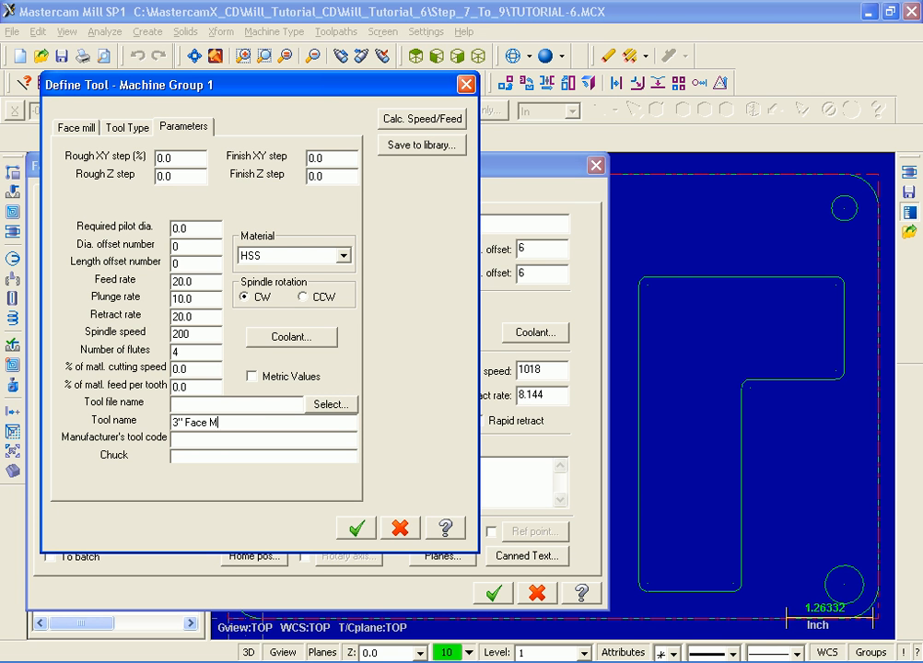
text(ill)
click(440, 149)
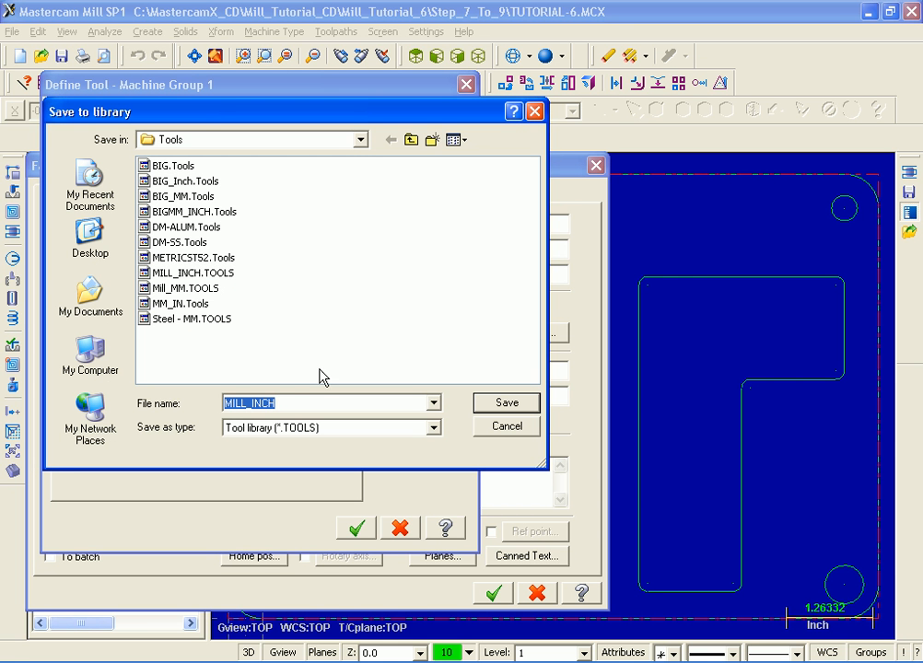
click(491, 408)
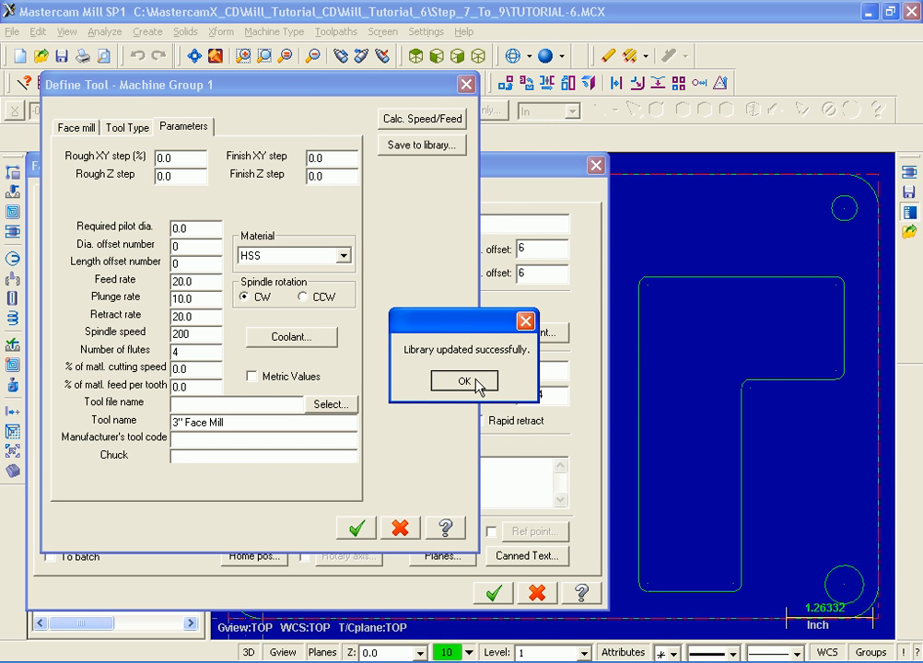
click(473, 382)
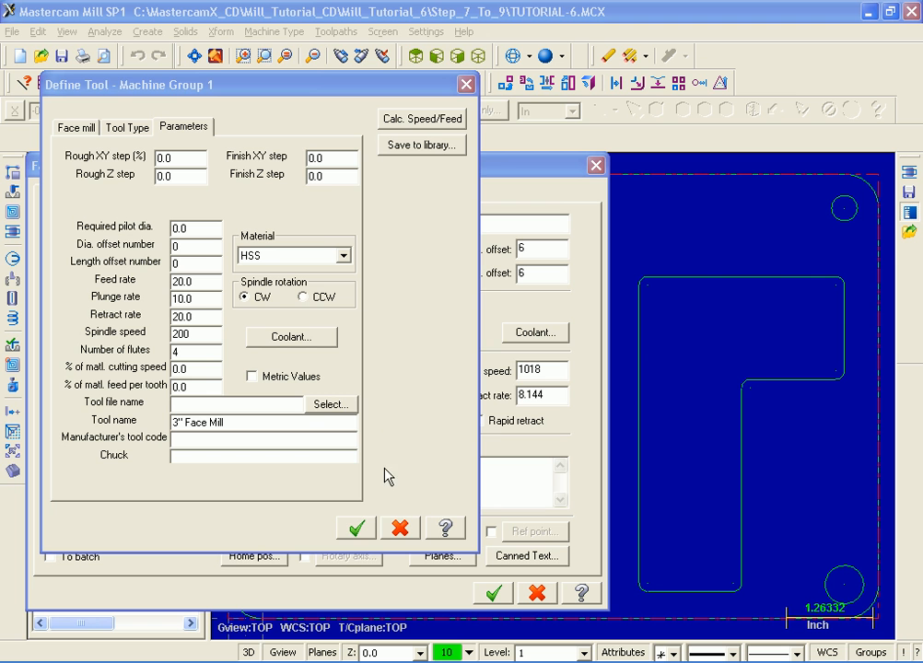
click(358, 531)
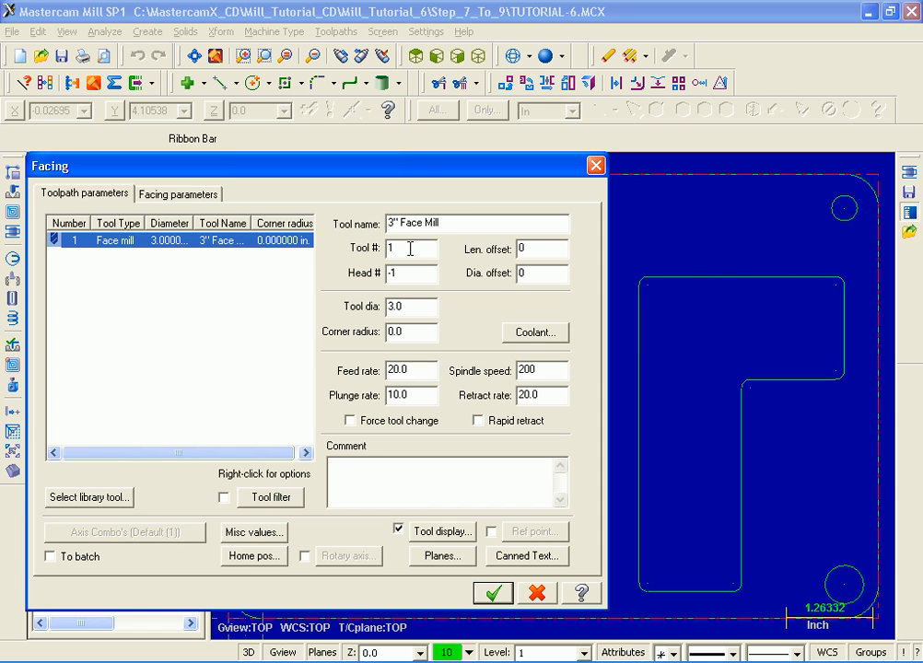
Step: Set the facing tool's length offset to 1 and enter the comment "Facing the top of the part"
double_click(525, 248)
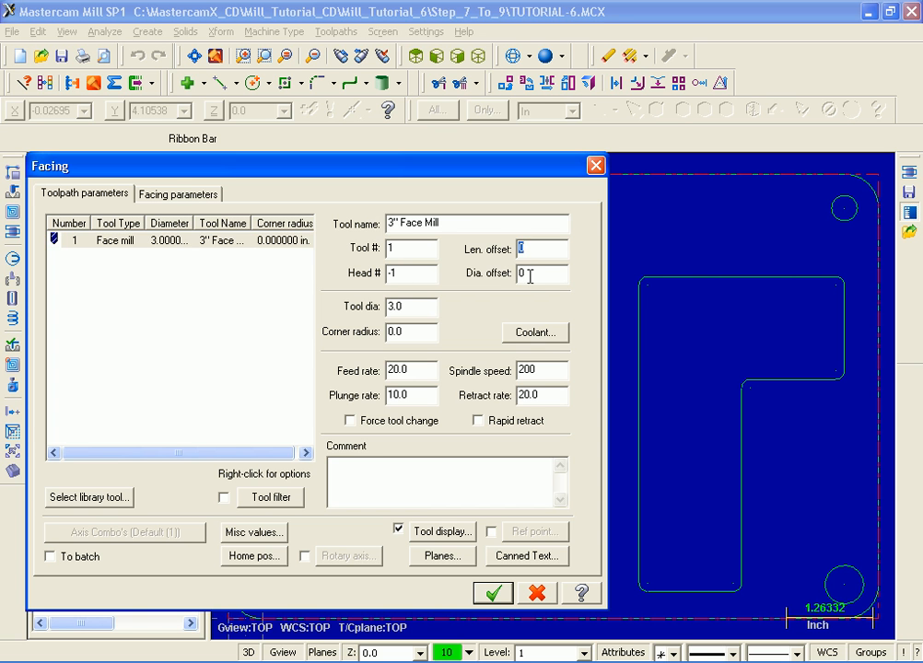
text(1)
click(374, 458)
text(Fac)
text(ing the top of the part)
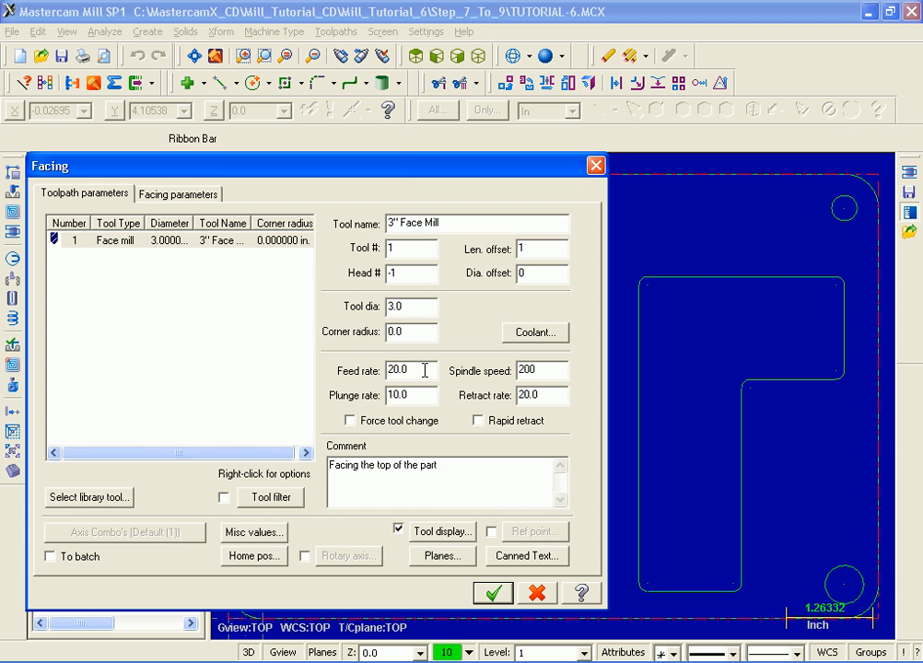
Step: Enable the 2.0 absolute clearance for the facing operation, set the move between cuts to Linear and generate the toolpath
click(210, 206)
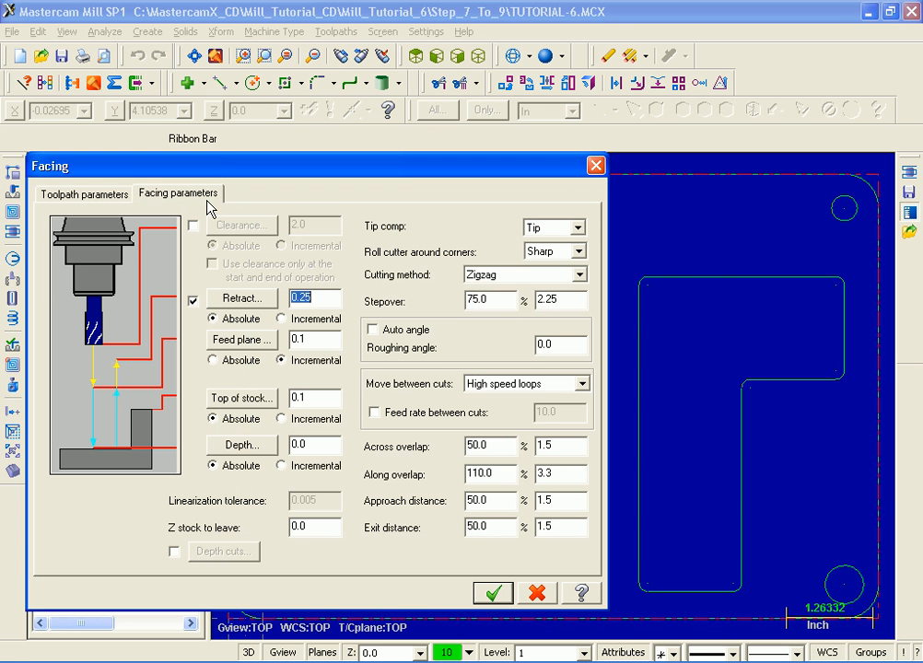
click(192, 225)
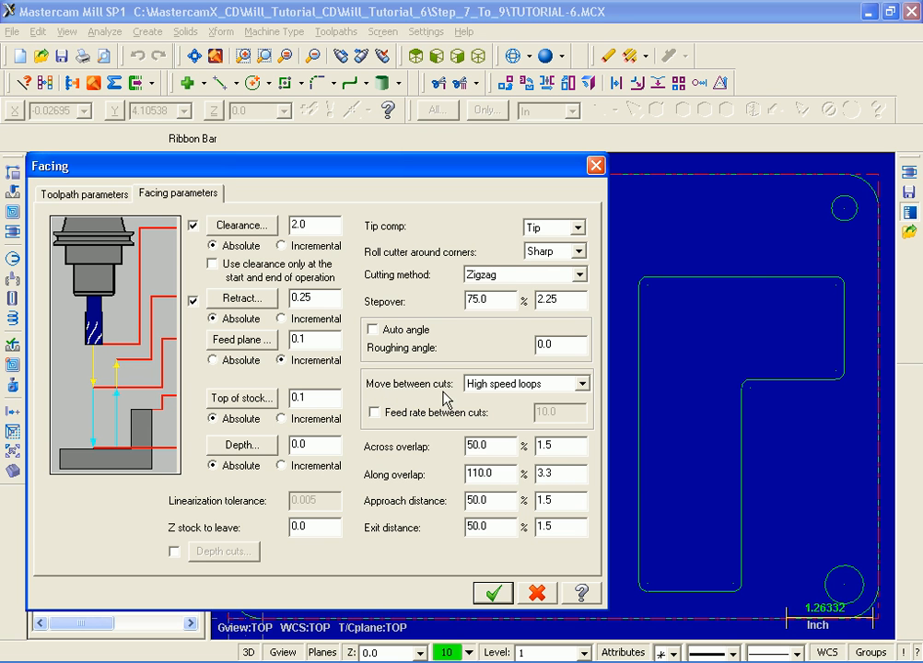
click(576, 386)
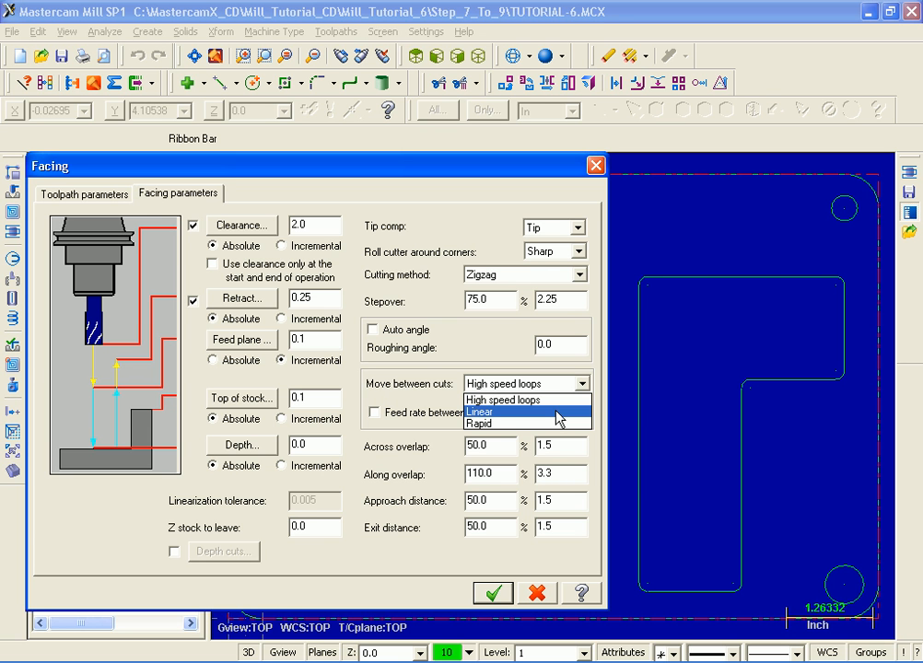
click(559, 415)
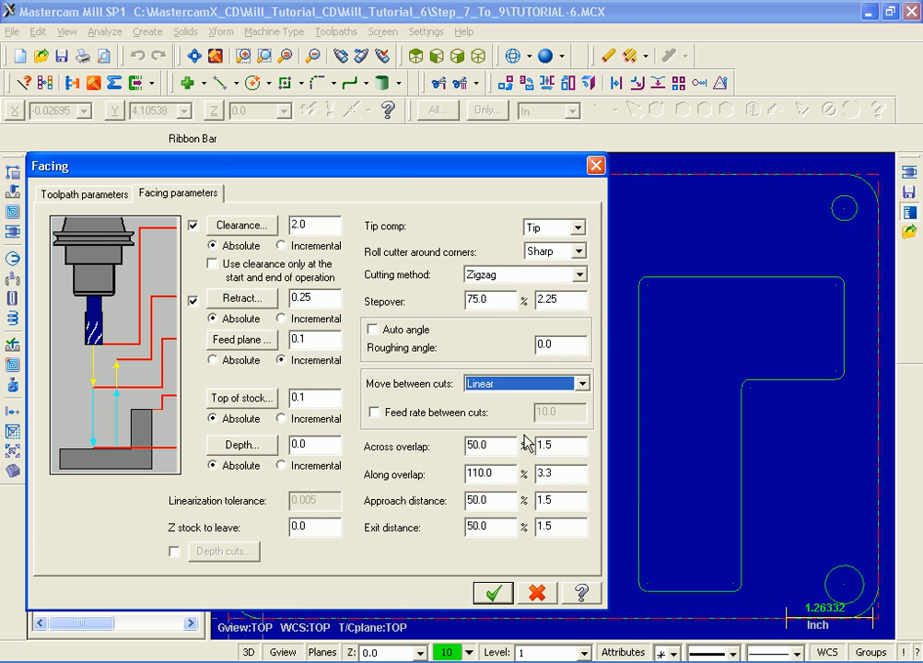
click(506, 596)
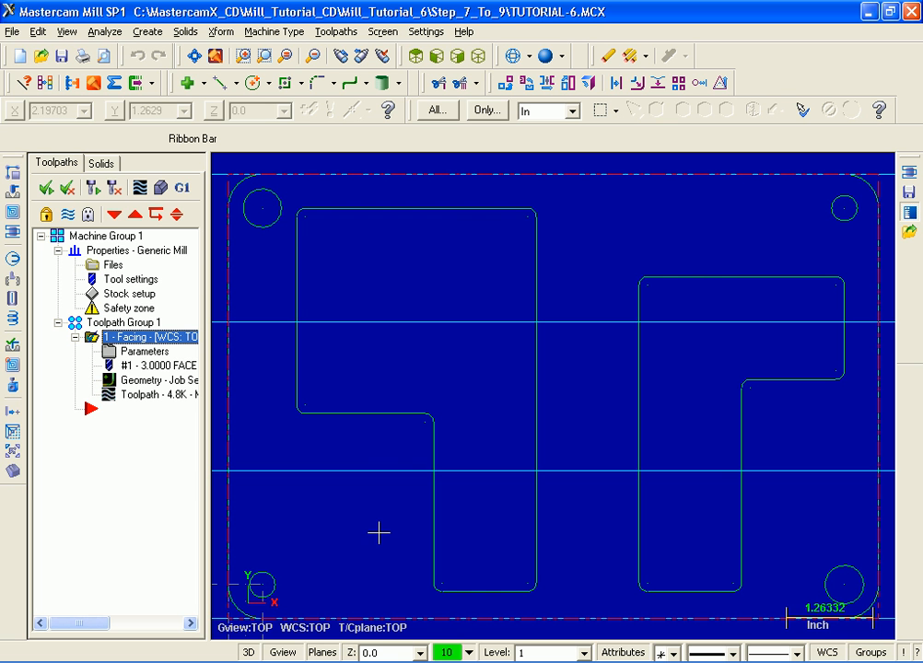
Step: Start a pocket toolpath and, with C-plane chaining in the isometric view, select the bottom contours of both pockets
click(339, 35)
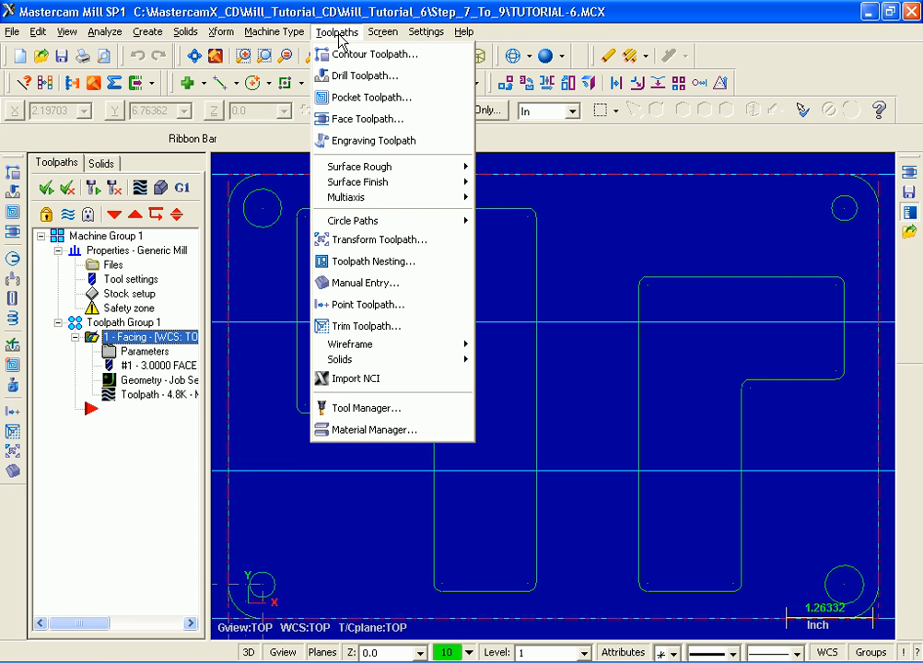
click(387, 102)
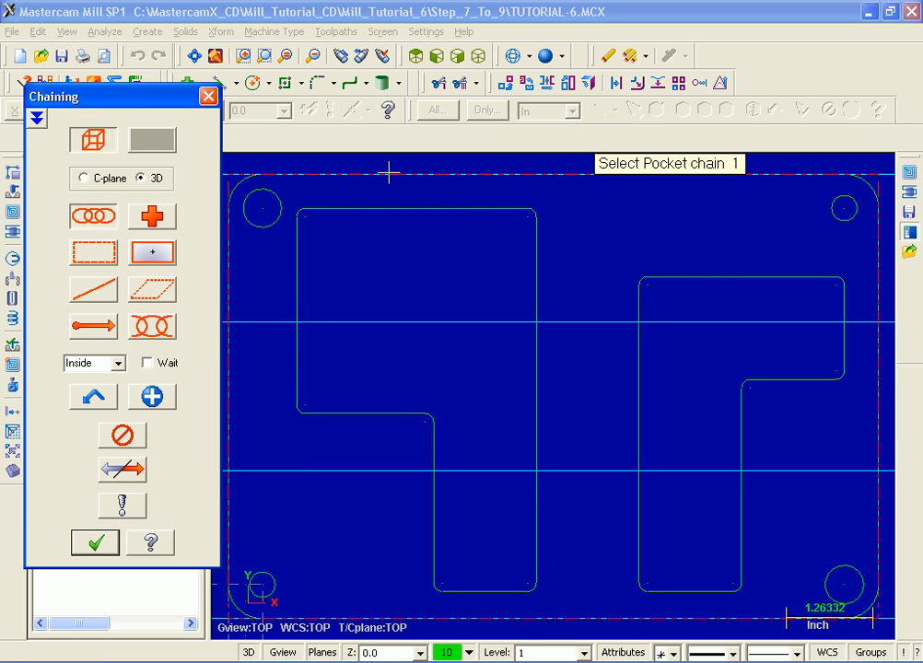
click(87, 179)
click(485, 58)
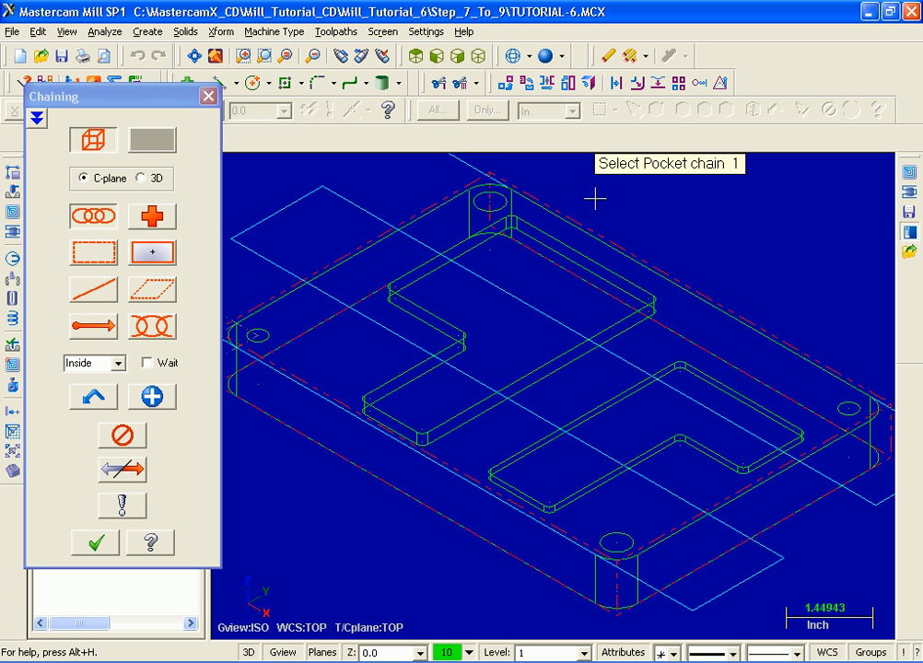
click(486, 417)
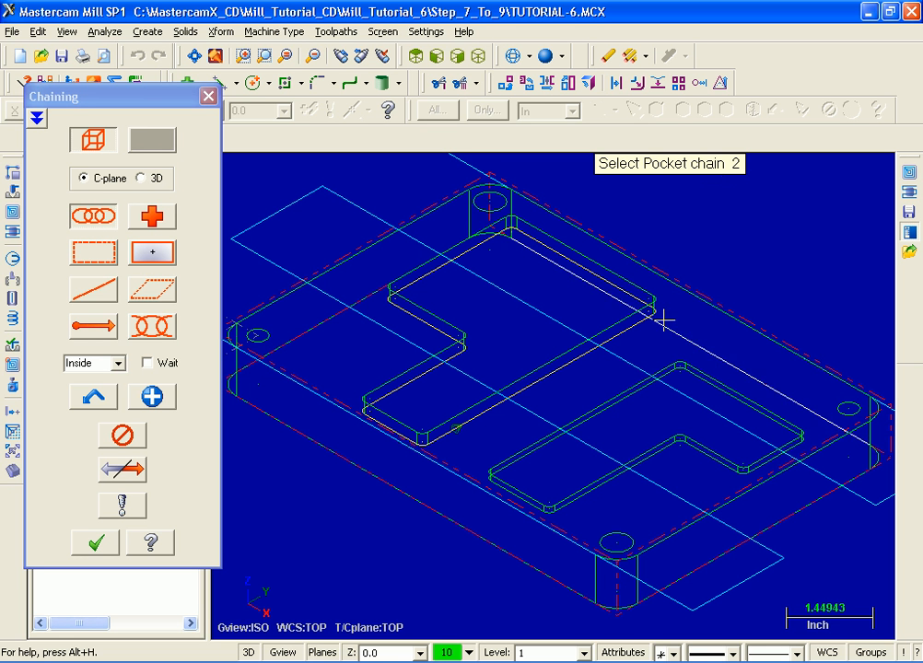
click(612, 481)
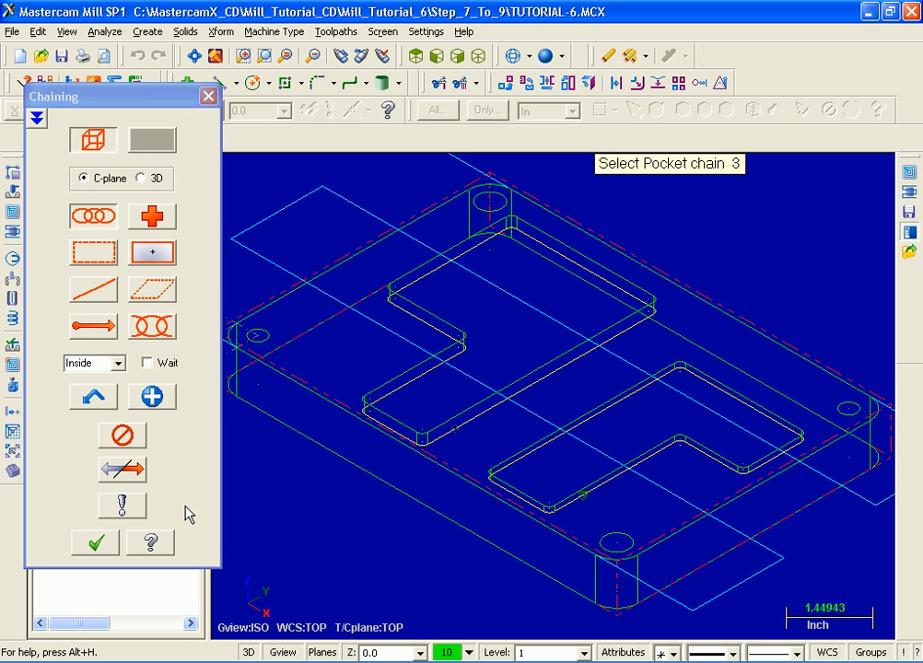
click(96, 545)
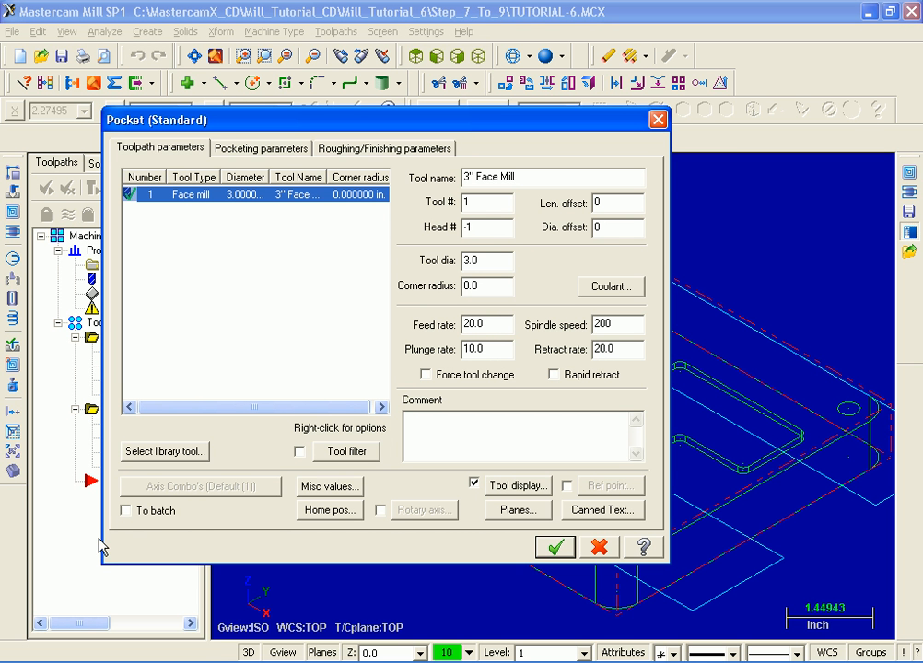
Step: Filter the MILL_INCH tool library to flat endmills with diameter equal to 1.0 and select the 1 INCH FLAT ENDMILL
click(139, 452)
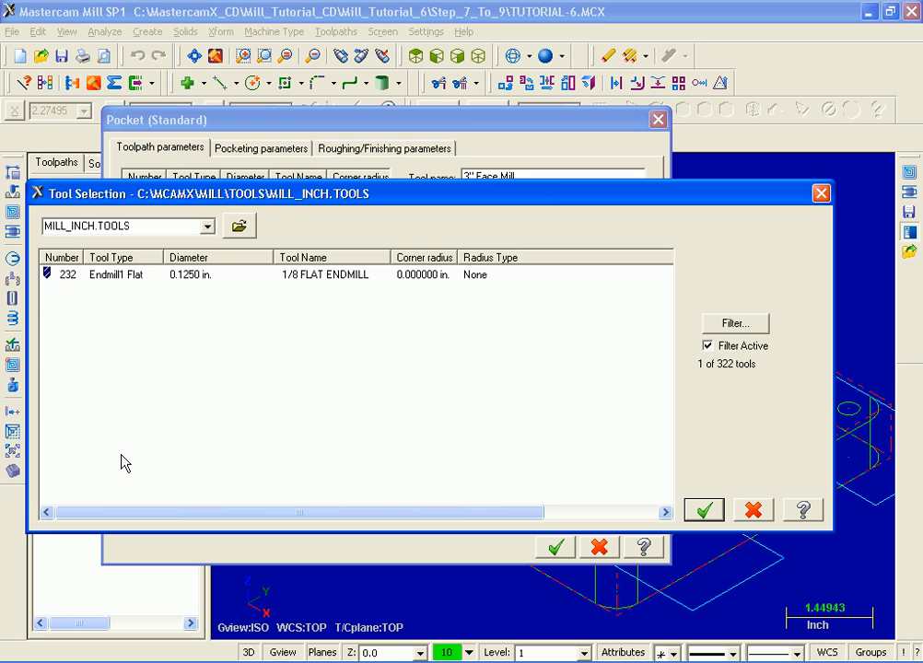
click(734, 323)
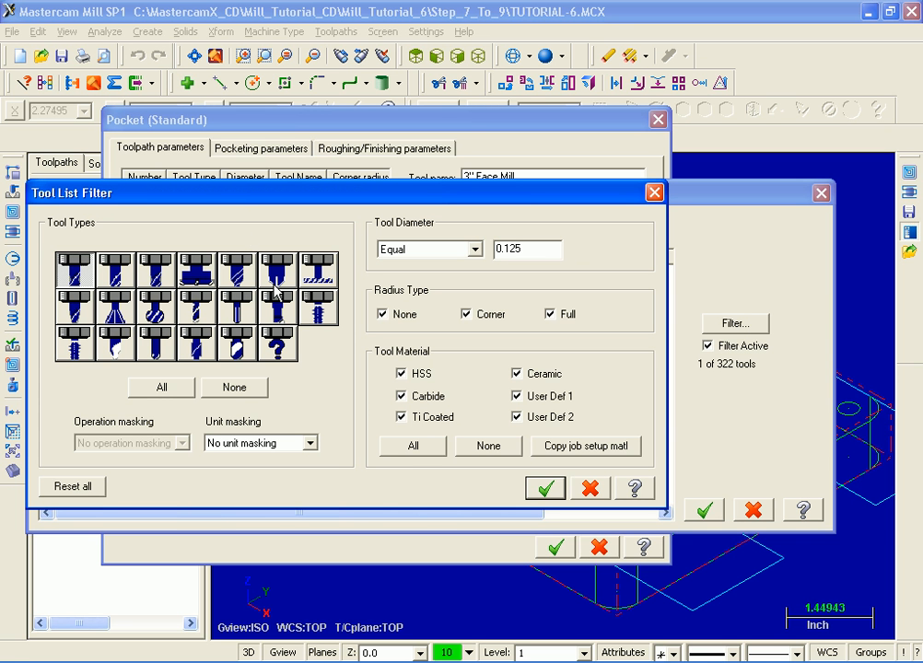
click(251, 390)
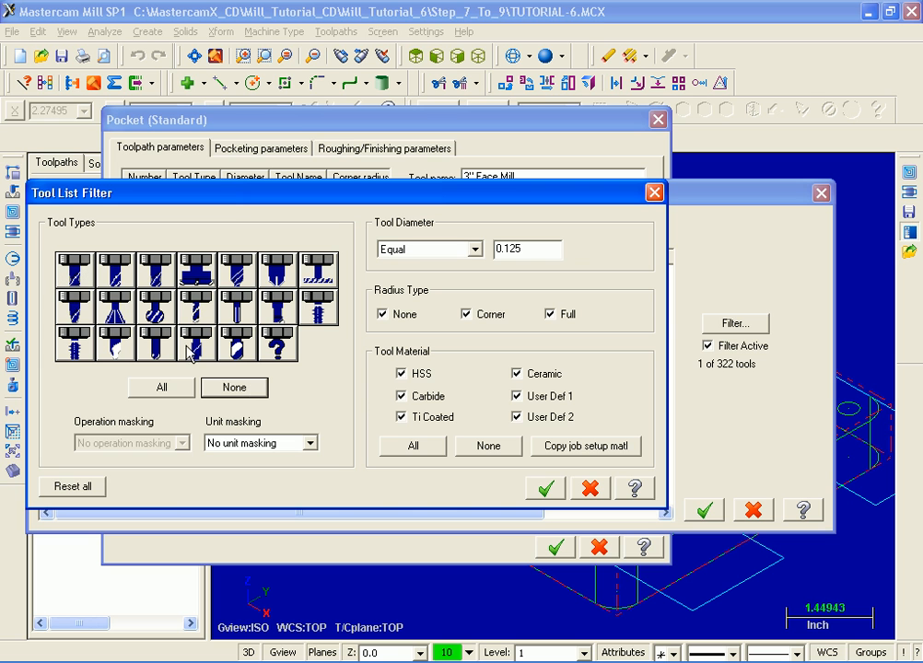
click(81, 276)
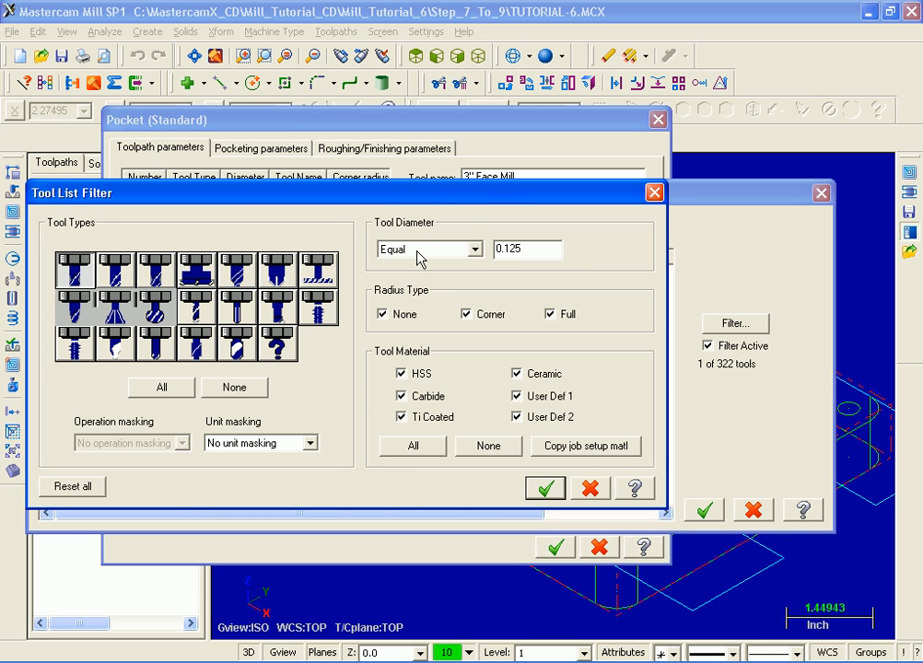
drag(542, 250, 474, 254)
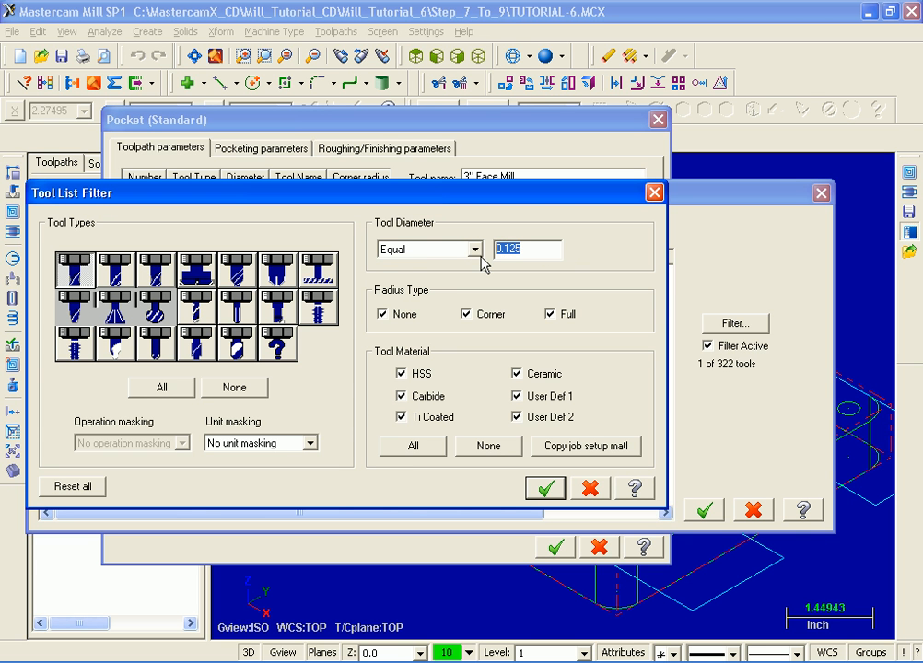
text(1.0)
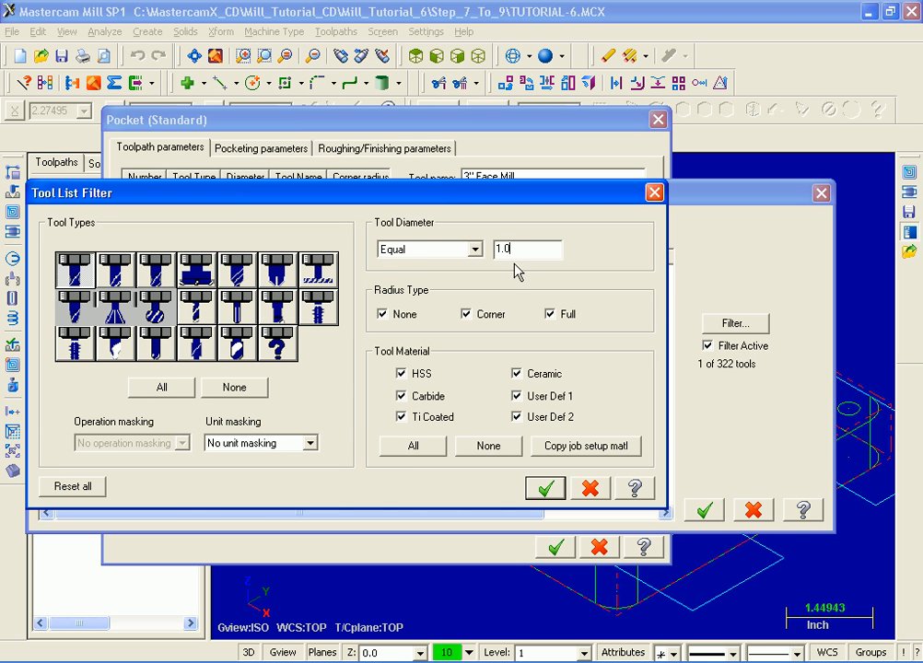
click(548, 488)
click(102, 276)
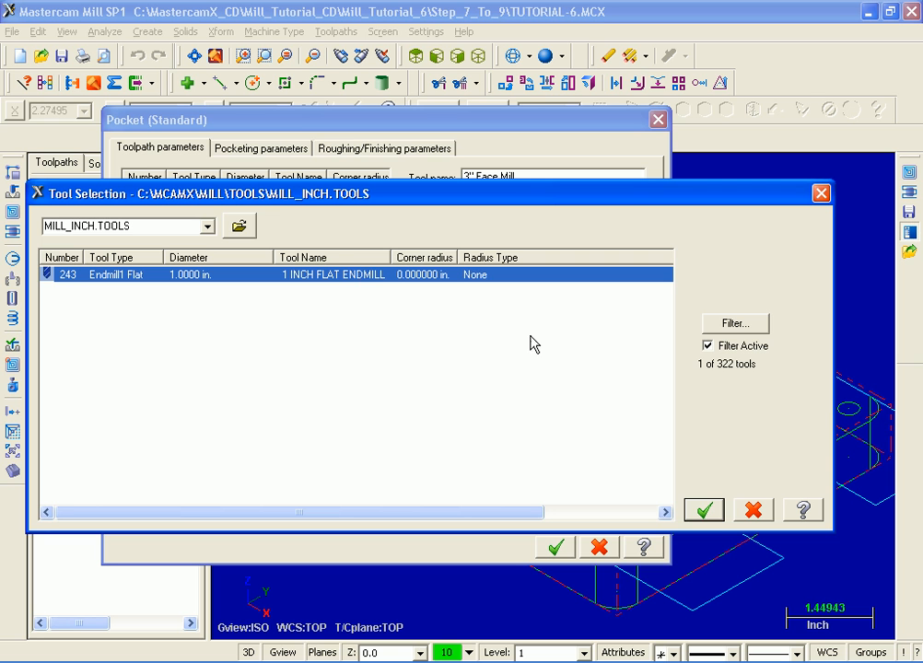
click(706, 513)
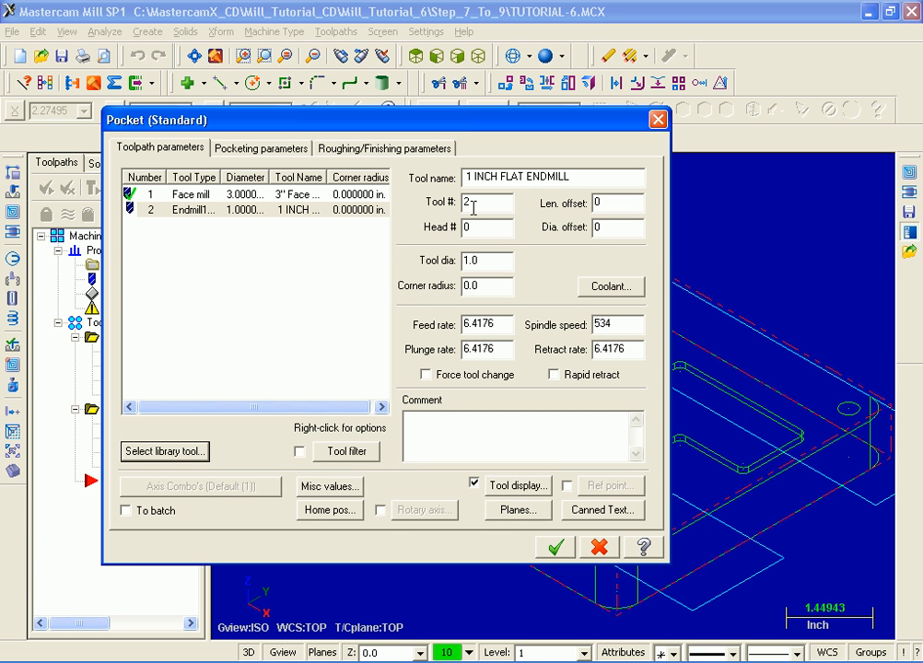
Step: Set the endmill's length offset to 2 and enter the comment "Rough out all pockets"
click(595, 202)
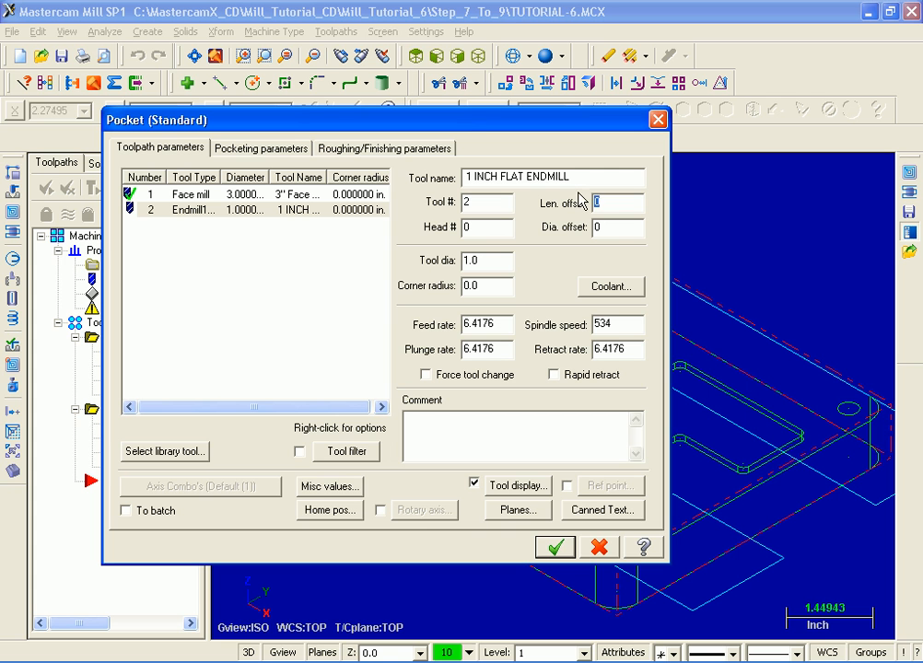
text(2)
click(475, 414)
text(Rou)
text(gh out all pockets)
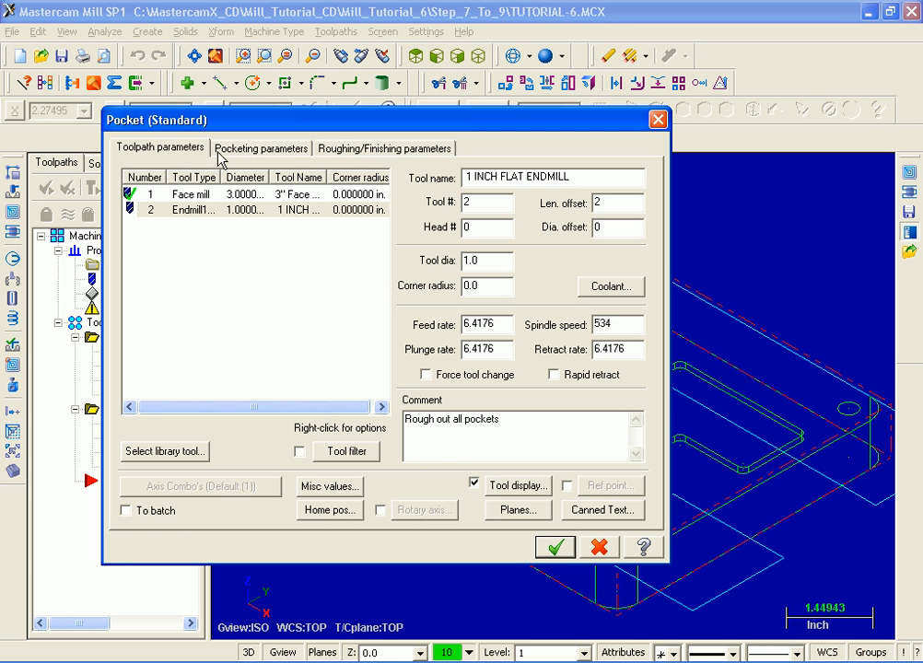
Step: Make the pocket depth incremental at 0.0 and set the XY stock to leave to 0.03
click(255, 152)
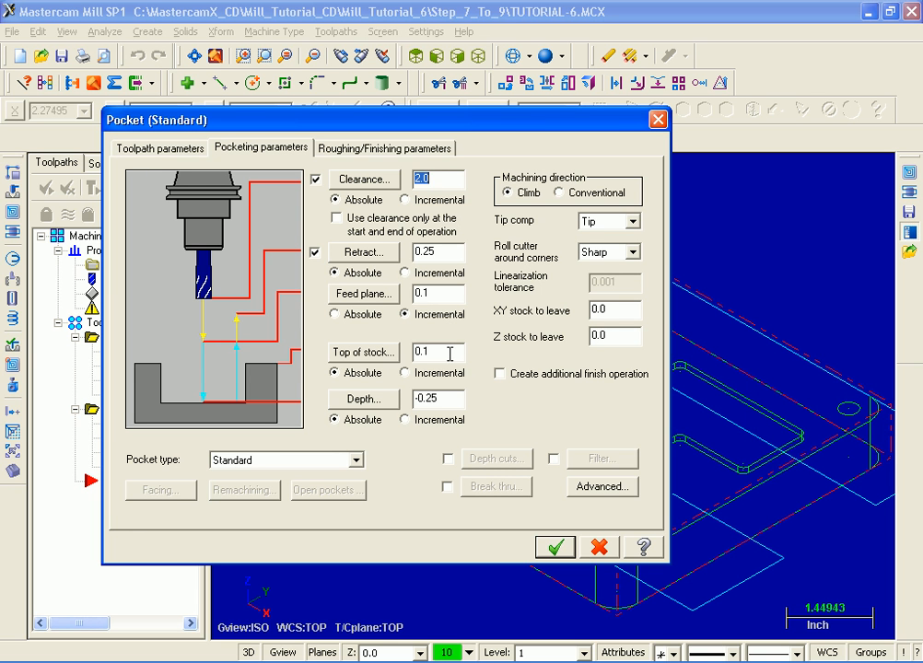
click(405, 419)
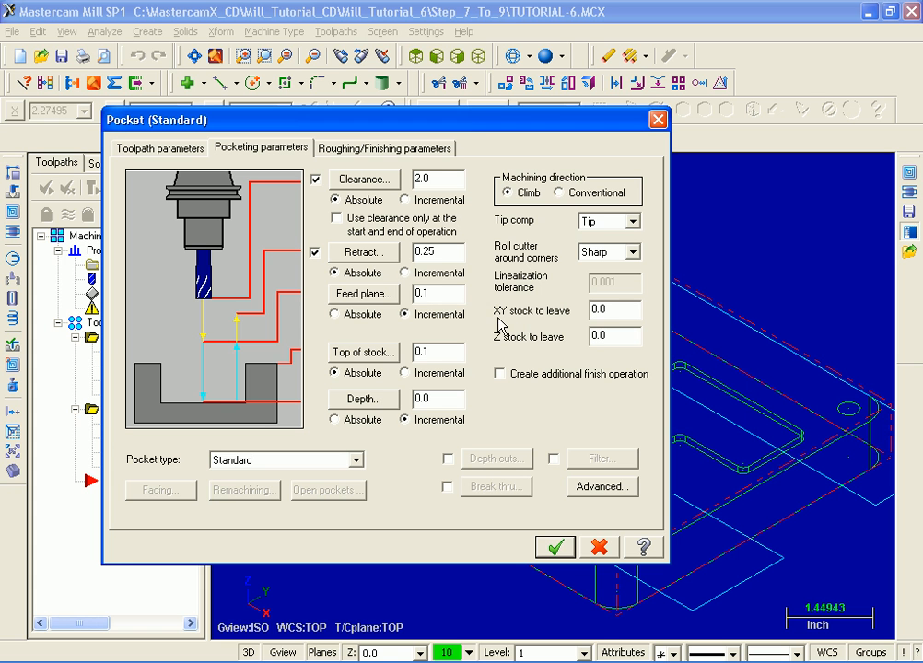
double_click(610, 310)
text(0.03)
Step: Choose the Constant Overlap Spiral cutting method, turn off Minimize tool burial and the Finish passes, and generate the pocket toolpath
click(336, 156)
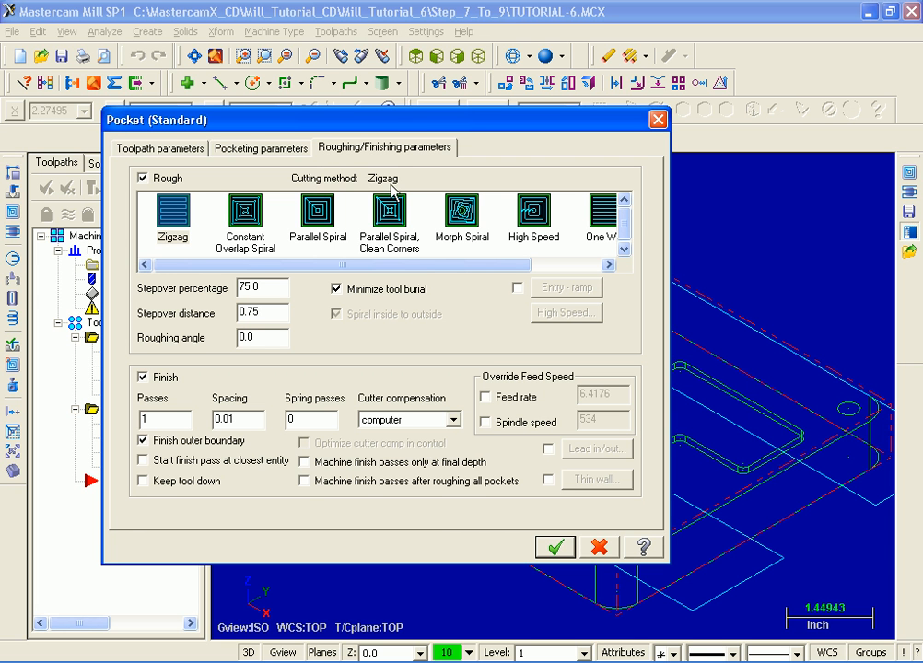
click(246, 219)
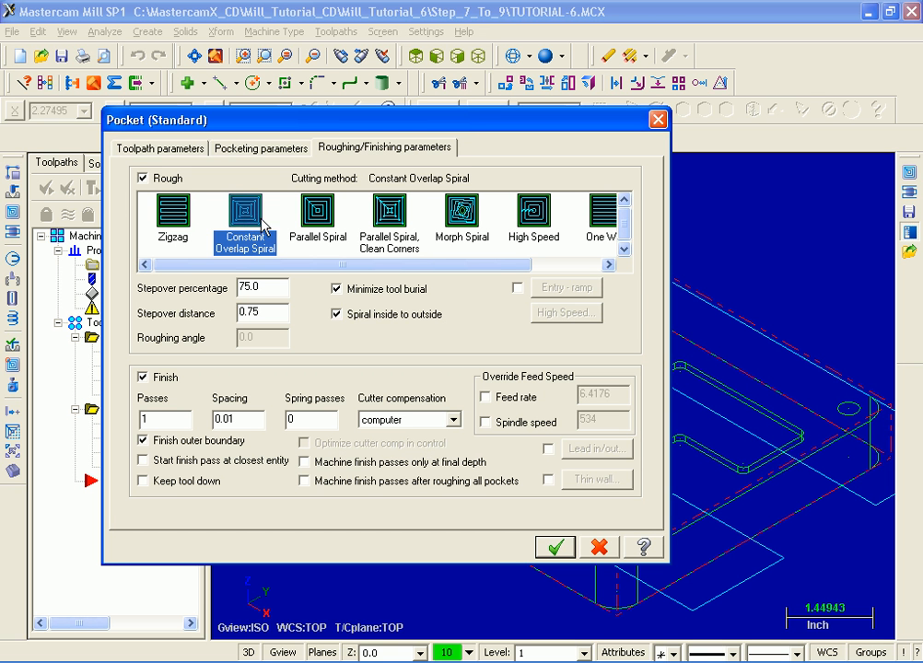
click(337, 290)
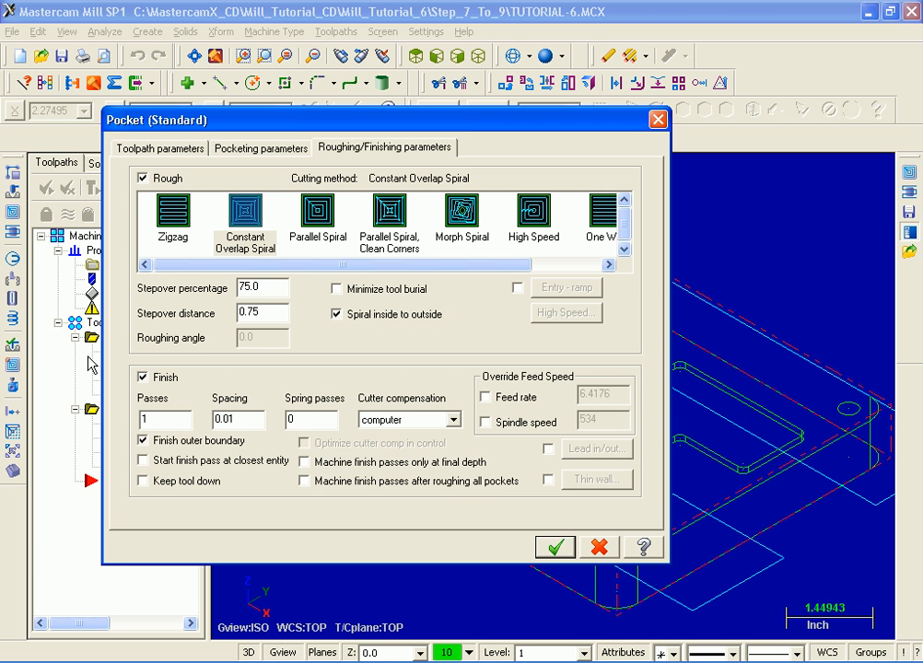
click(143, 376)
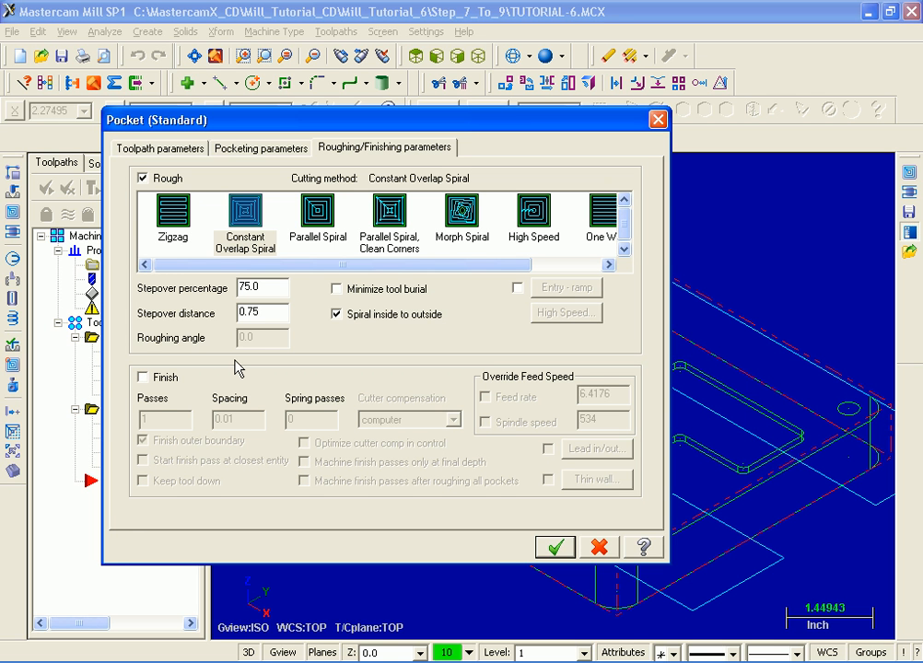
click(553, 549)
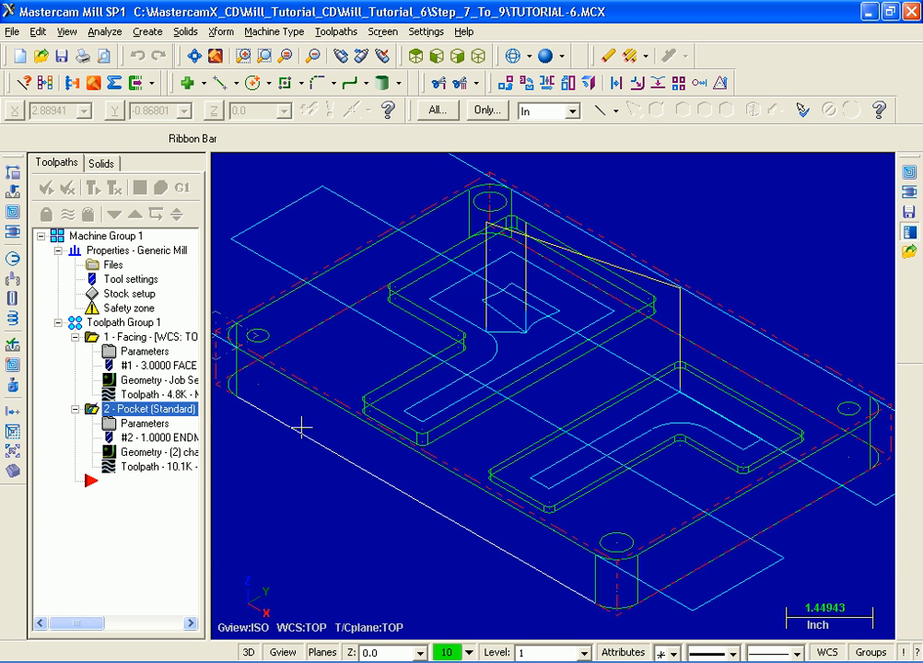
Step: Verify all operations by running the machining simulation at a reduced speed, then close the verification
click(108, 318)
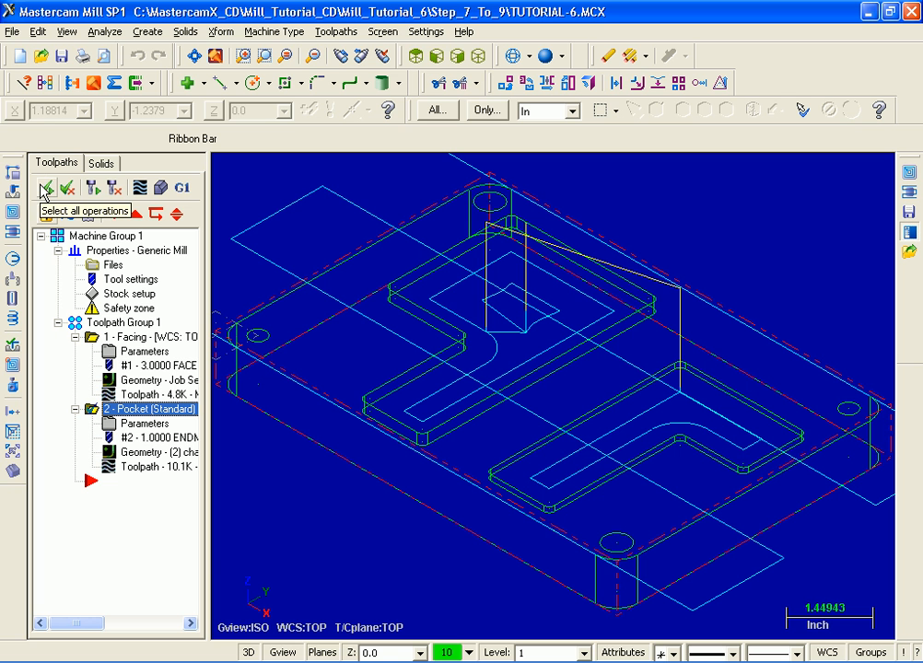
click(43, 191)
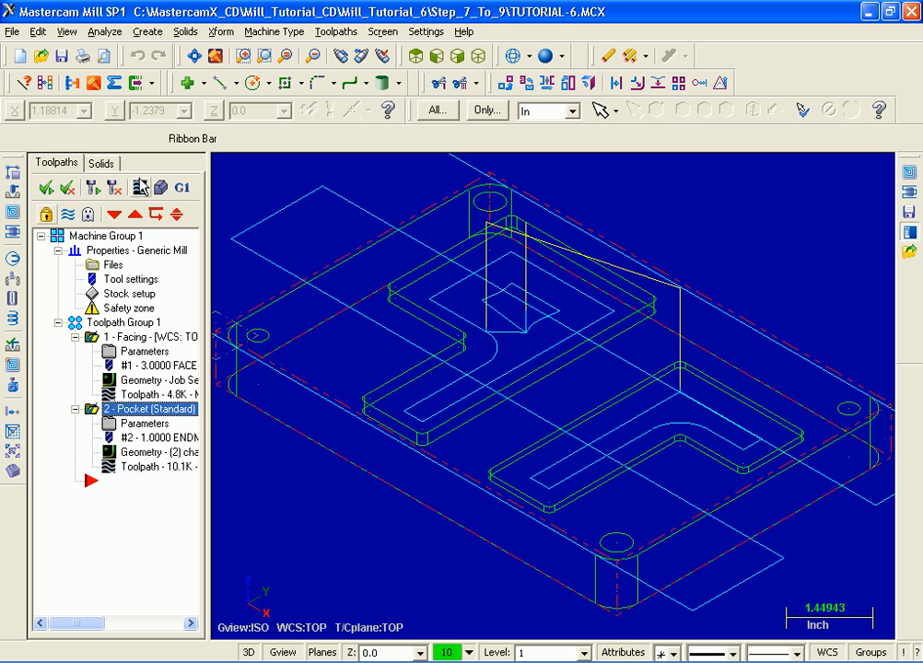
click(163, 189)
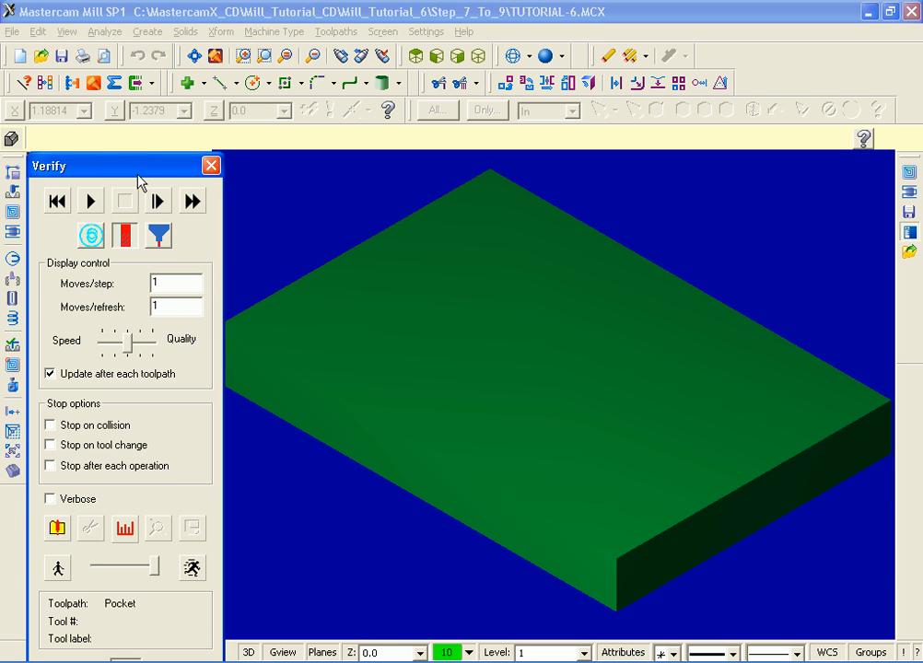
drag(140, 177, 133, 64)
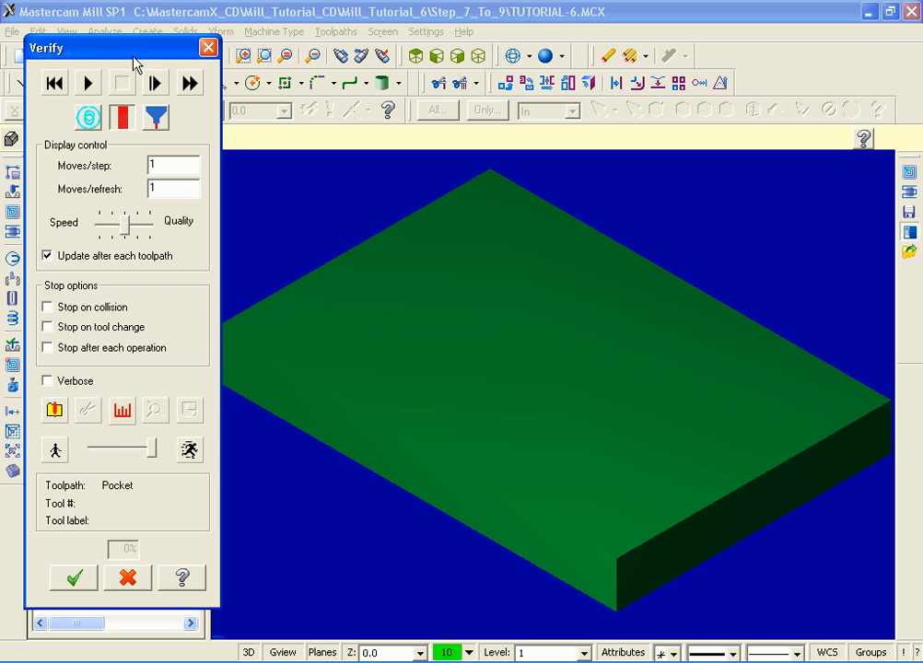
drag(152, 449, 118, 448)
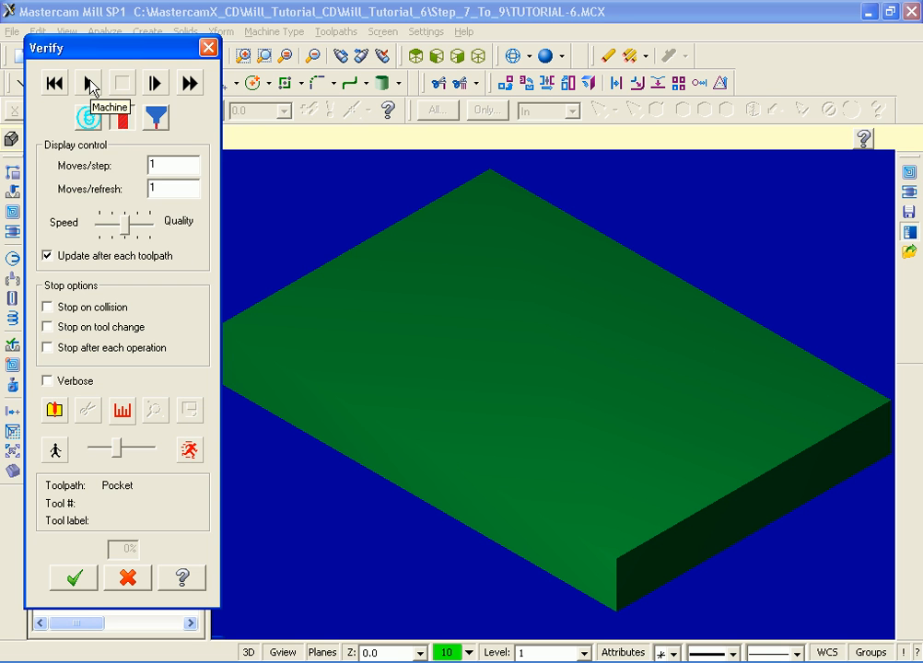
click(89, 84)
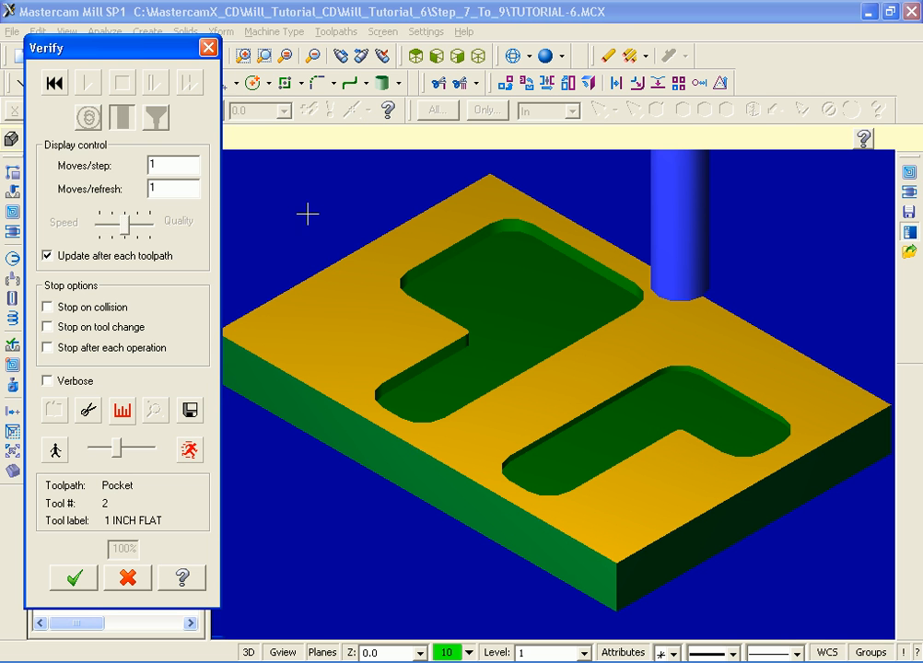
click(76, 579)
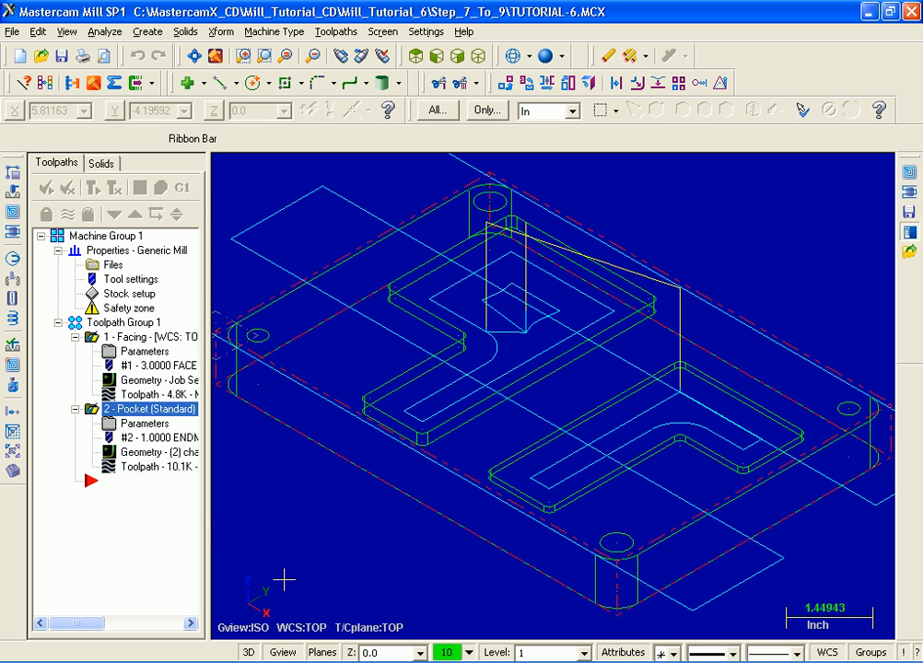